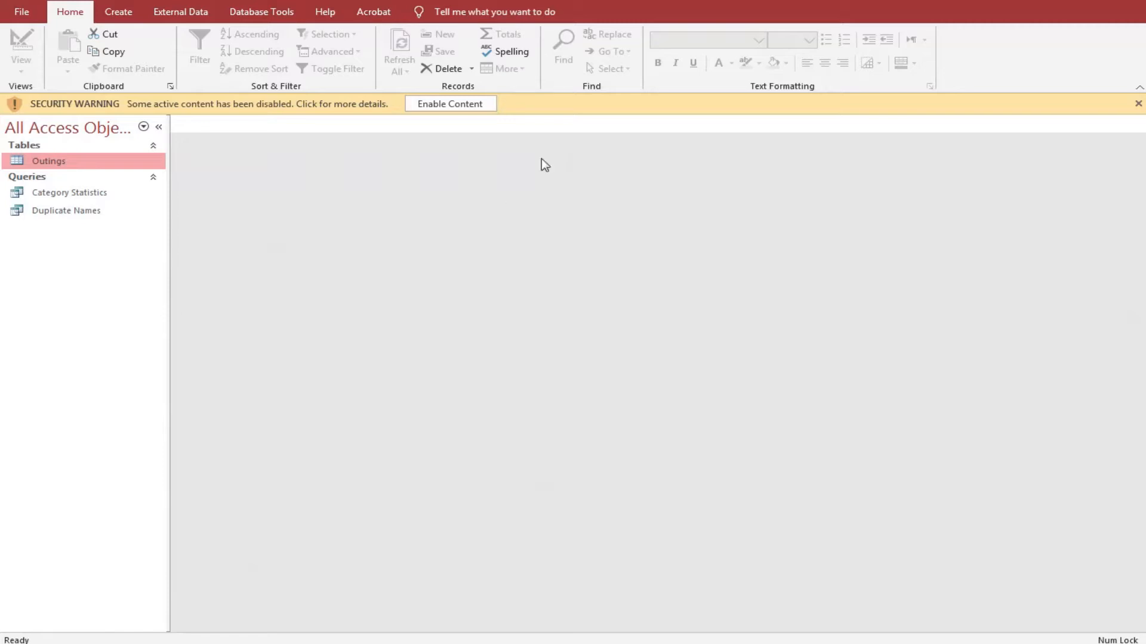
- Enable the database's blocked active content and open the Outings table
left_click(457, 105)
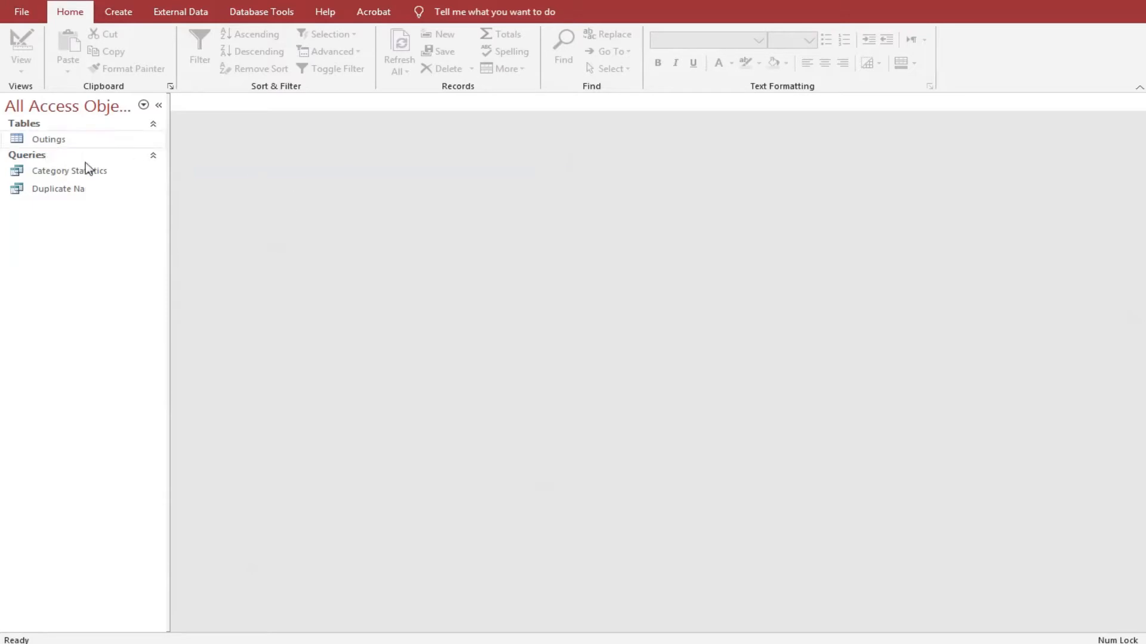
double_click(53, 143)
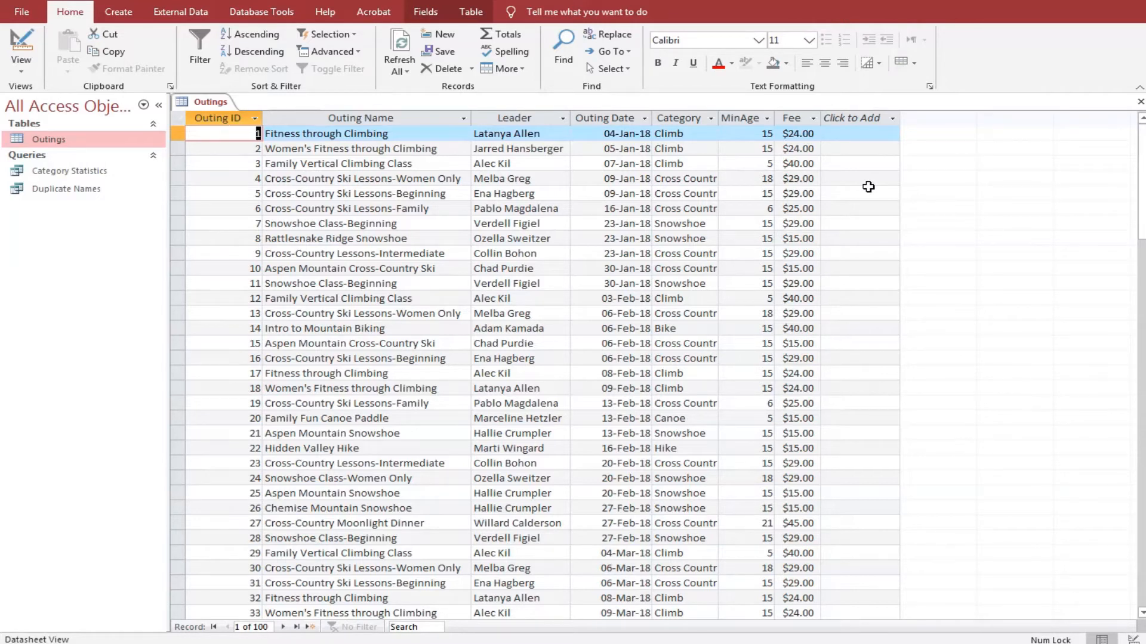
- Add a calculated Currency field after the Fee column with the expression [Fee]*0.35
left_click(892, 119)
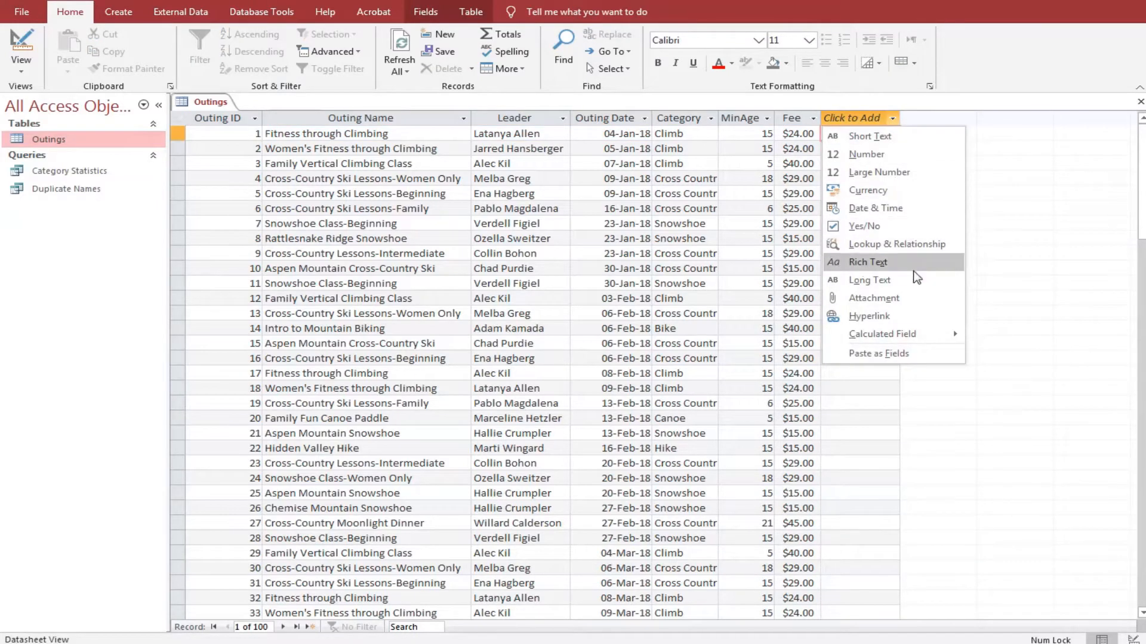
mouse_move(878, 342)
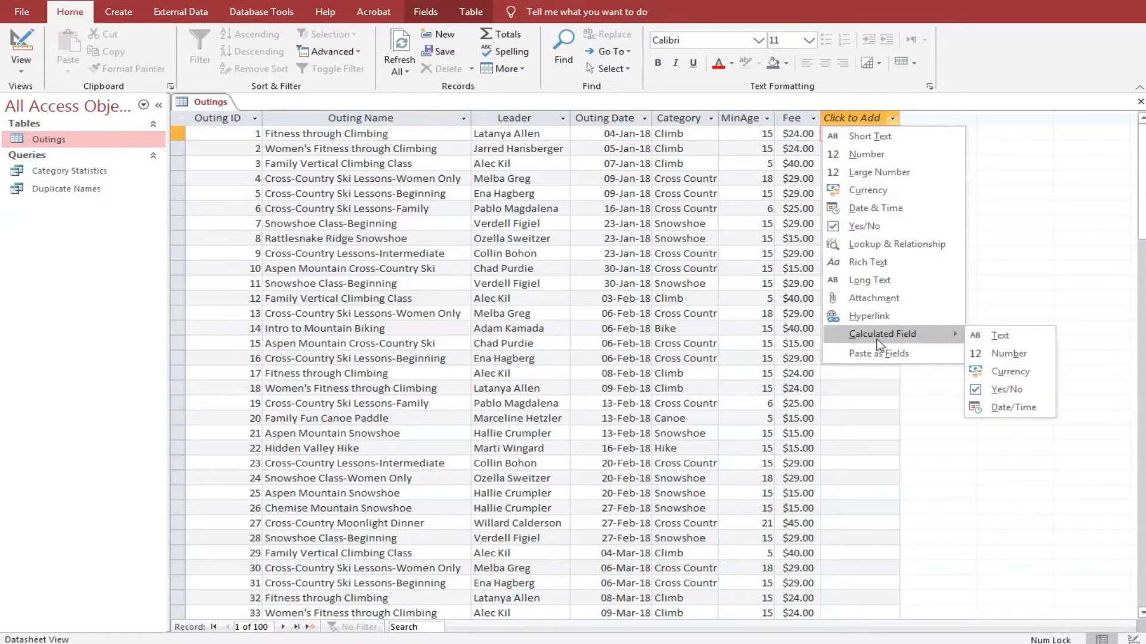
left_click(1011, 373)
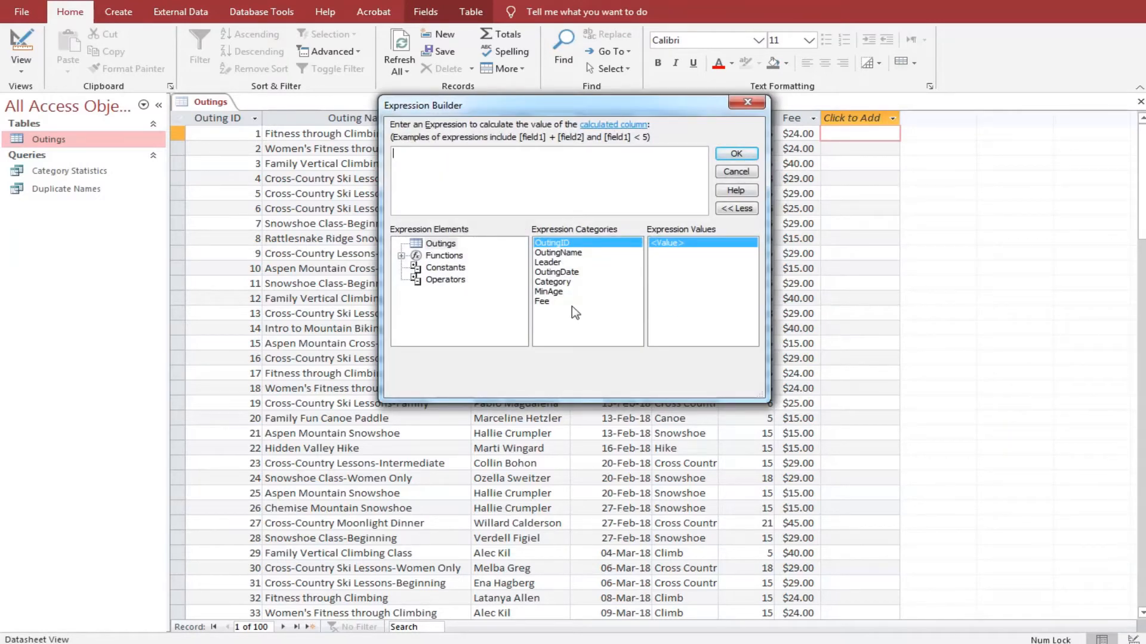
double_click(546, 302)
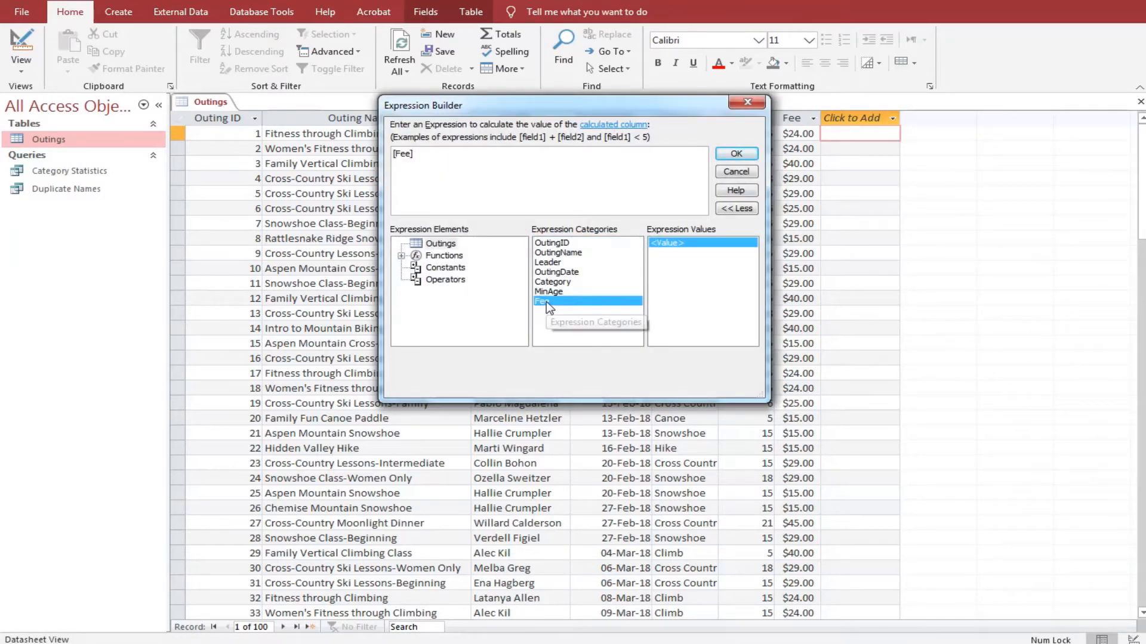
type("*")
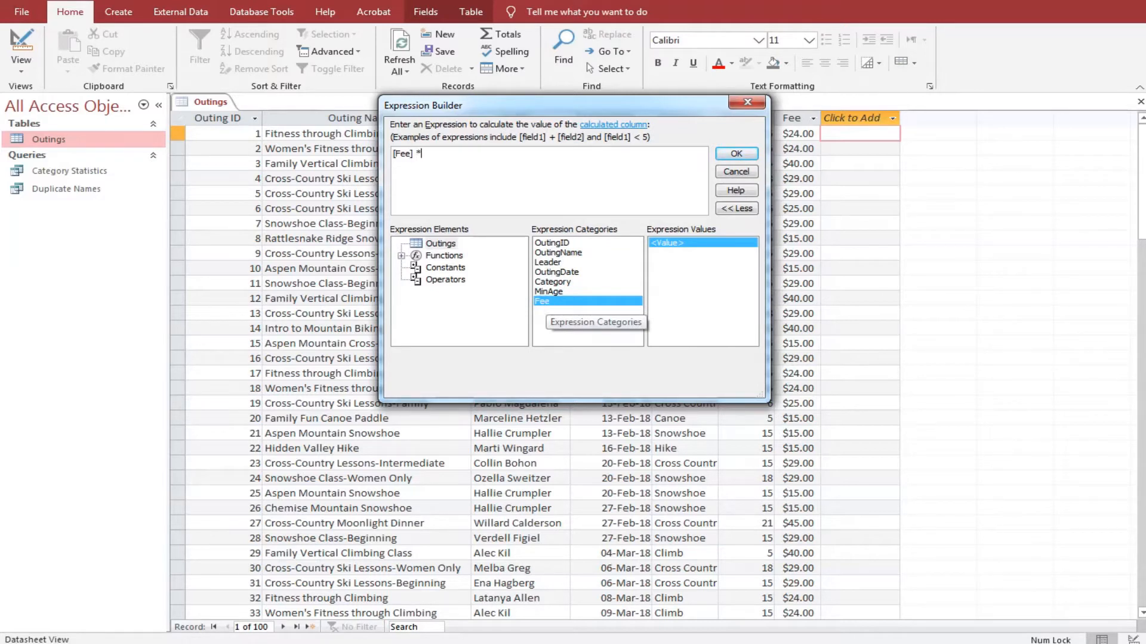
type("0.35")
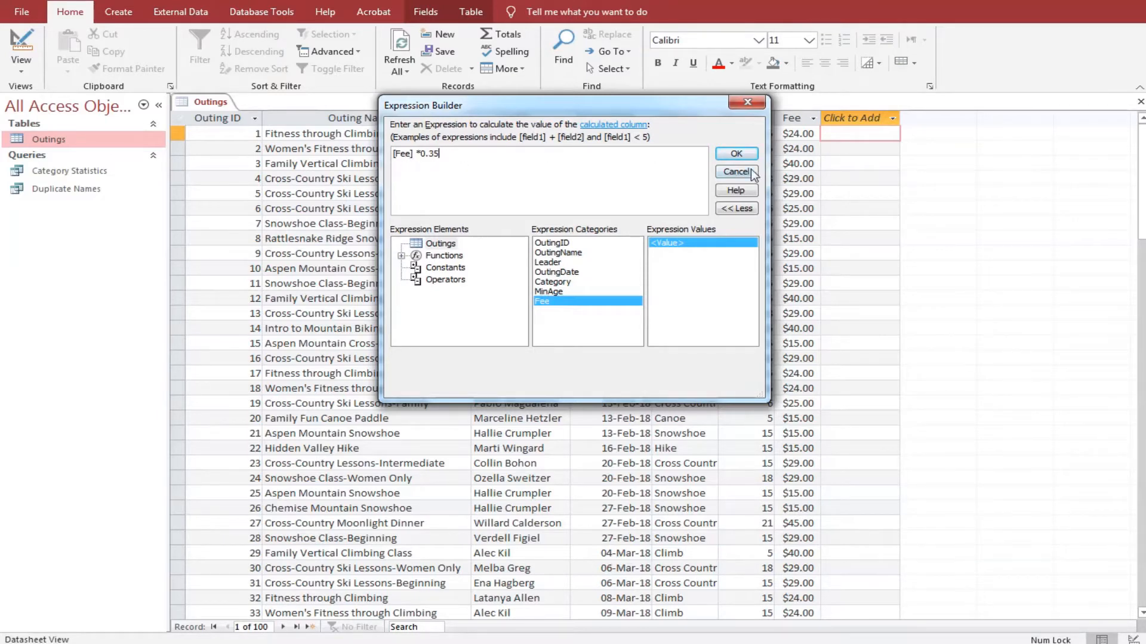
left_click(737, 154)
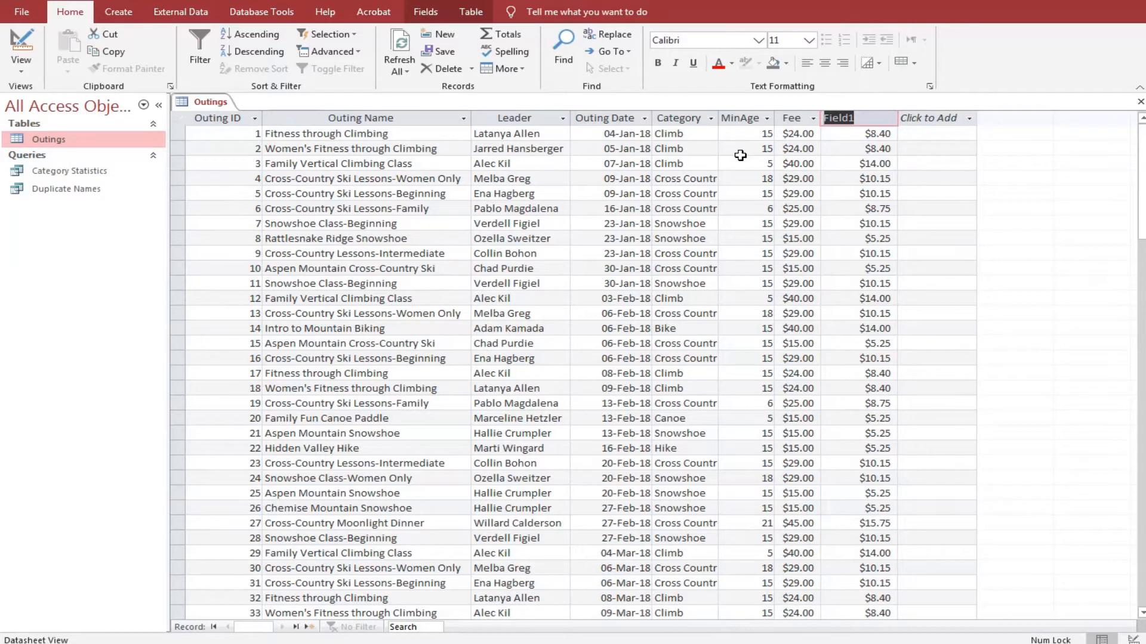
- Name the new calculated field Discount and close the Outings table
type("Dis")
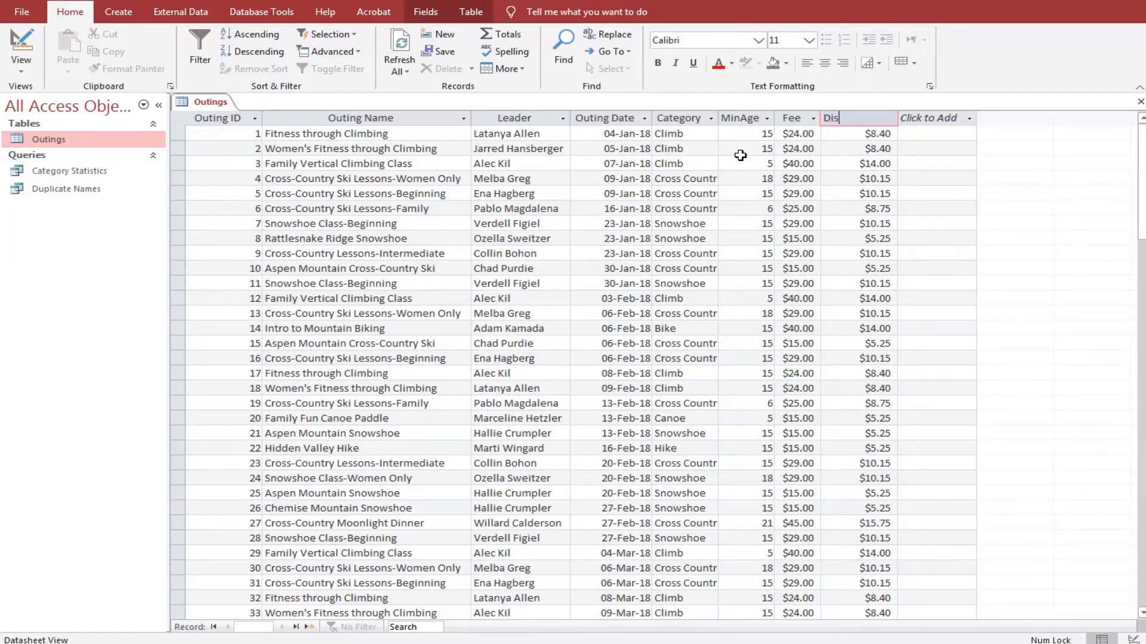
type("count")
key("Return")
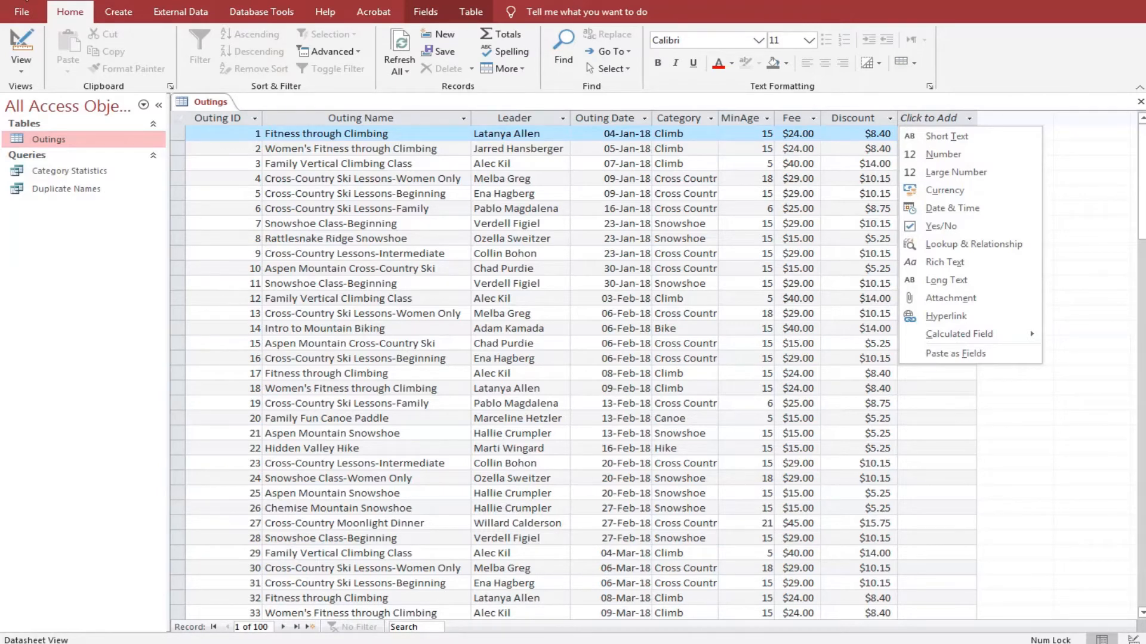
key("Escape")
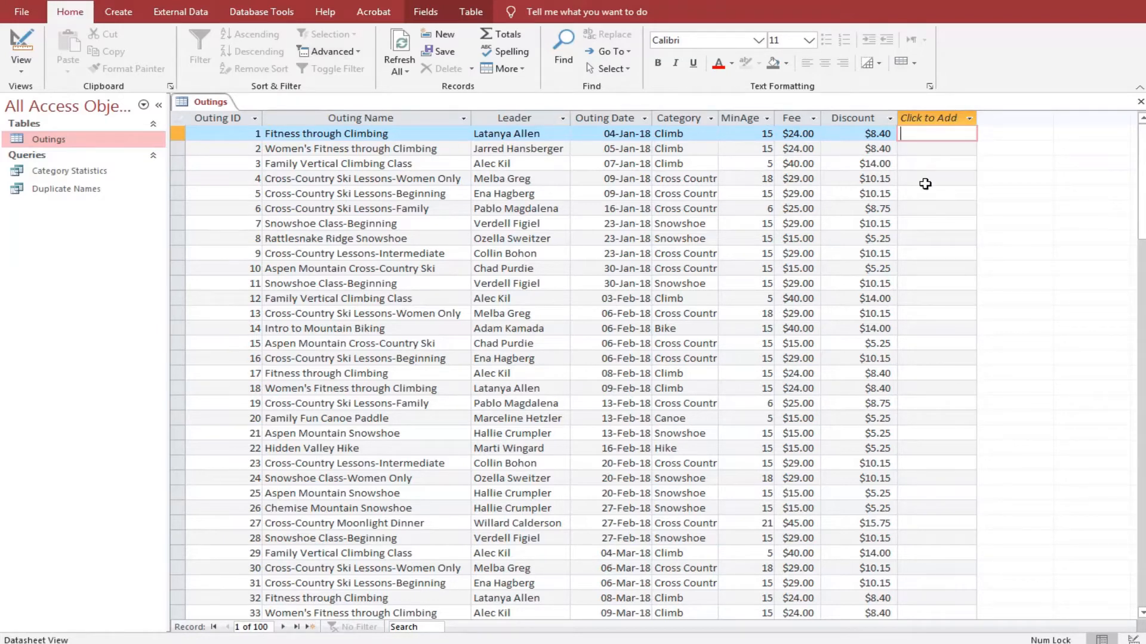
left_click(1141, 103)
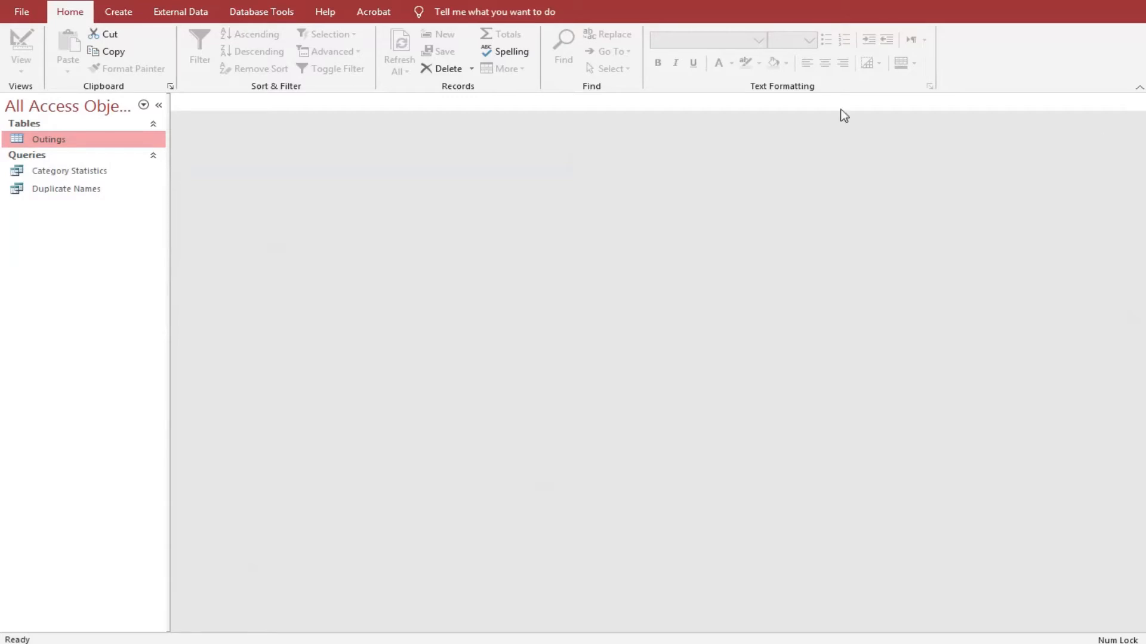
- Create a new query in Design view based on the Outings table
left_click(129, 22)
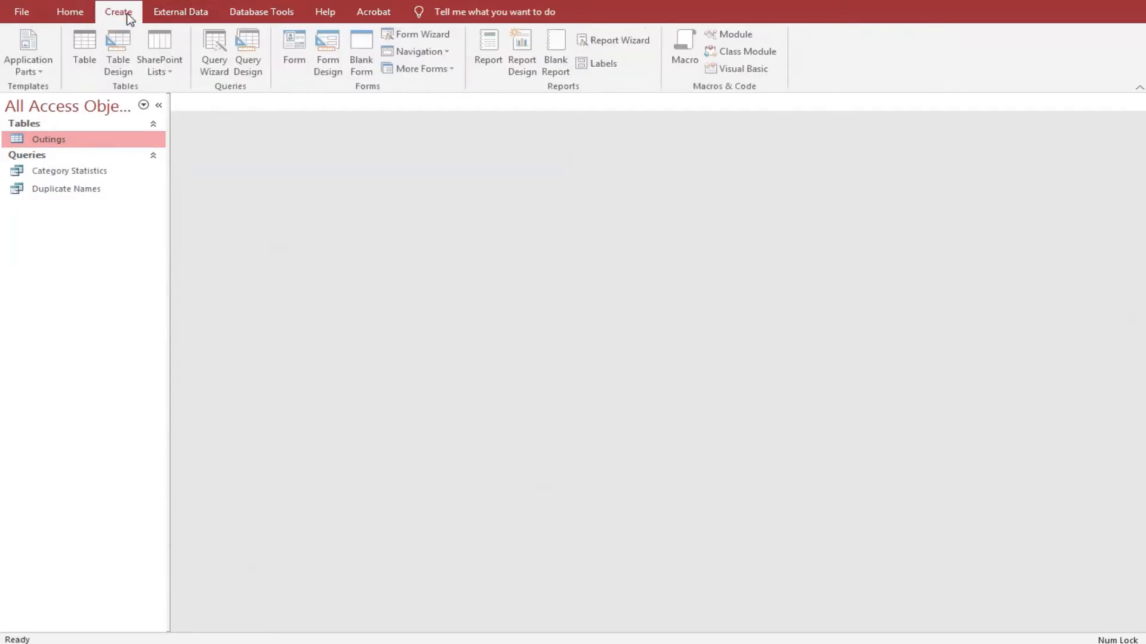
left_click(255, 46)
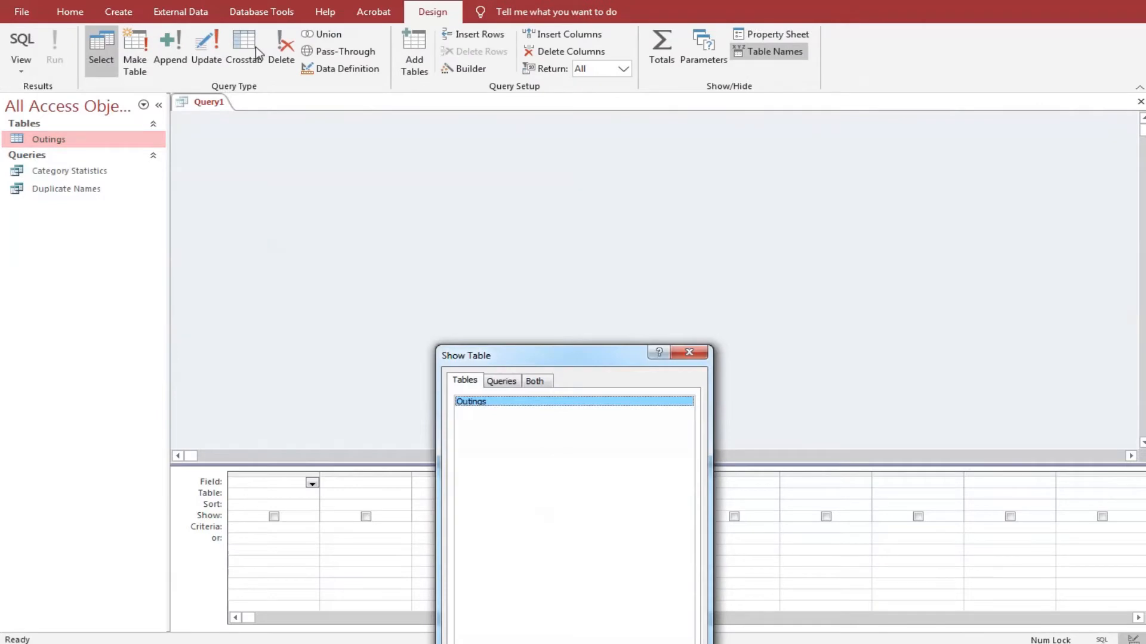
left_click_drag(582, 353, 614, 177)
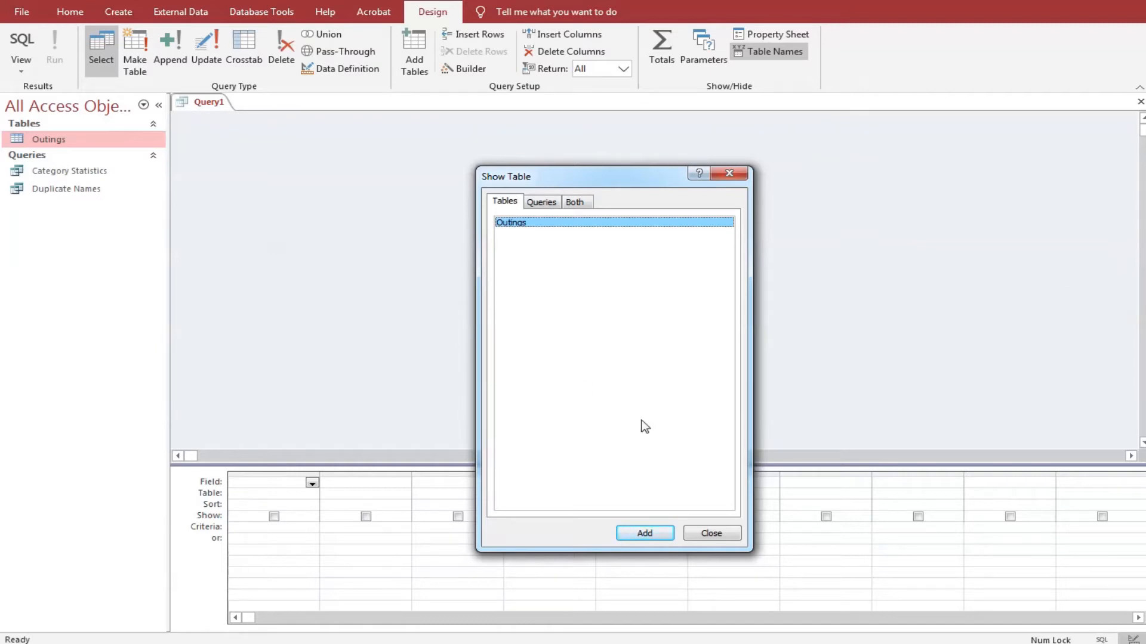
left_click(645, 533)
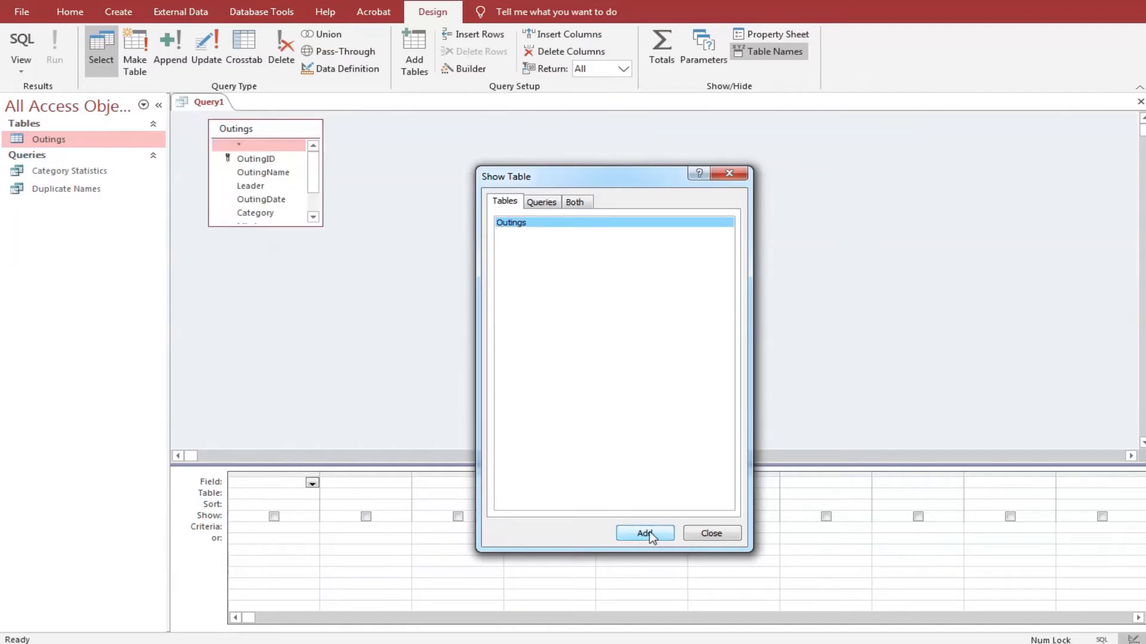
left_click(713, 529)
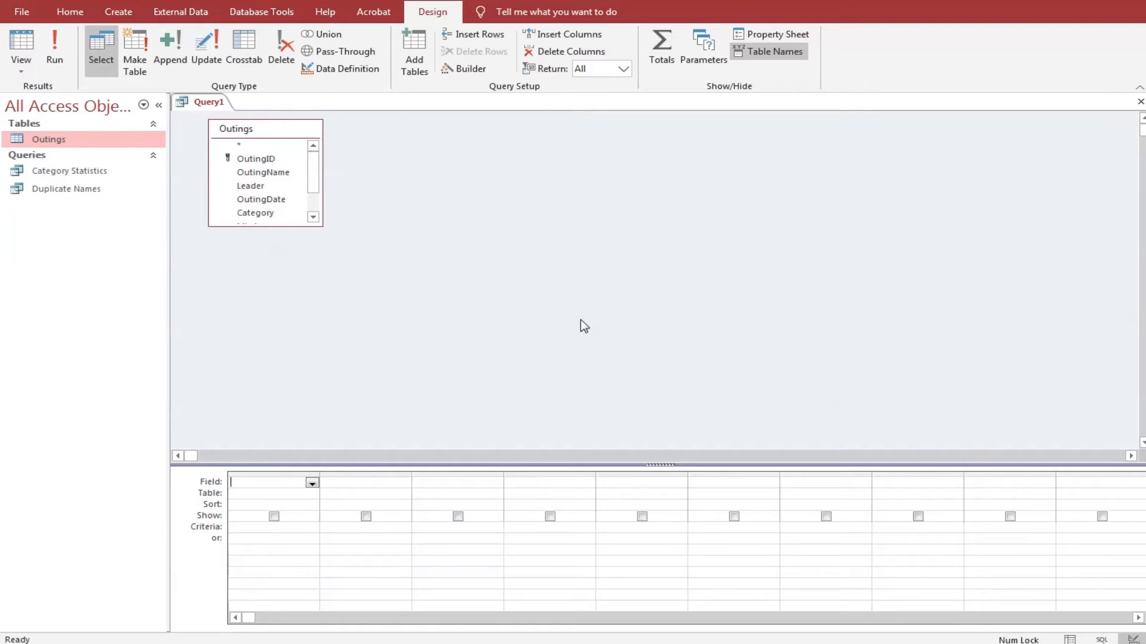
- Add the OutingName, OutingDate, Category, Fee and Discount fields to the query's design grid
double_click(284, 174)
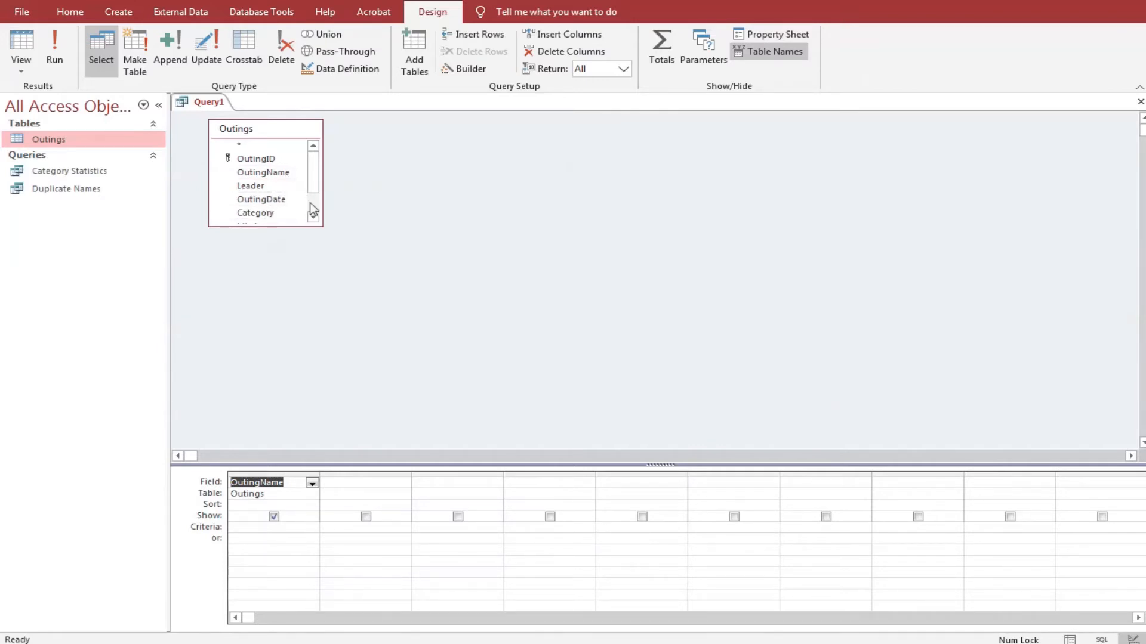
double_click(281, 200)
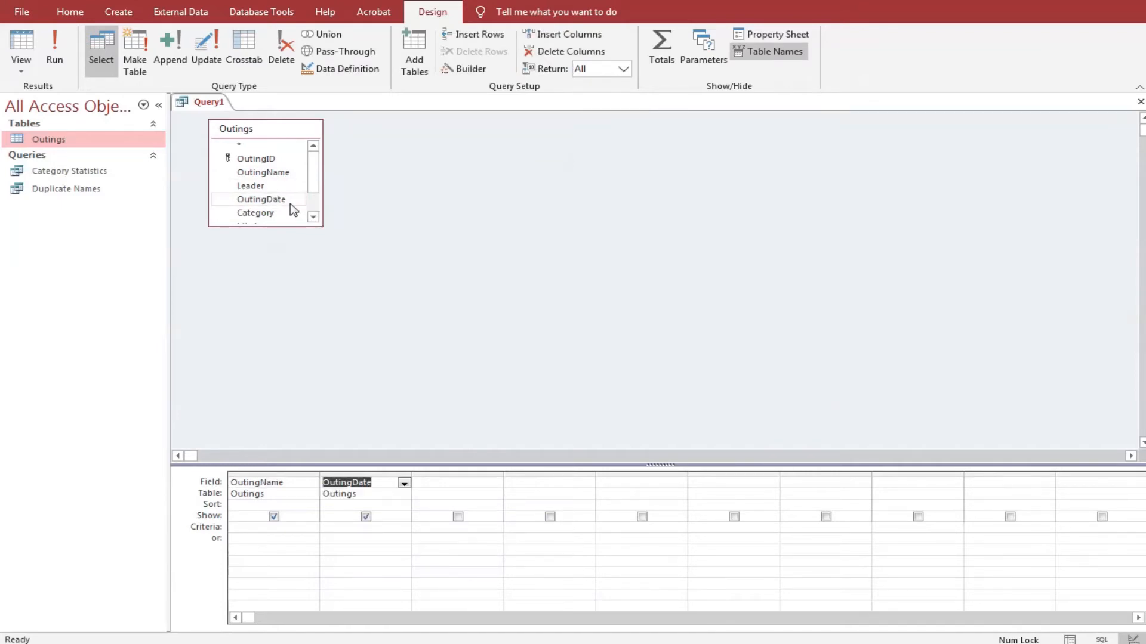
double_click(269, 213)
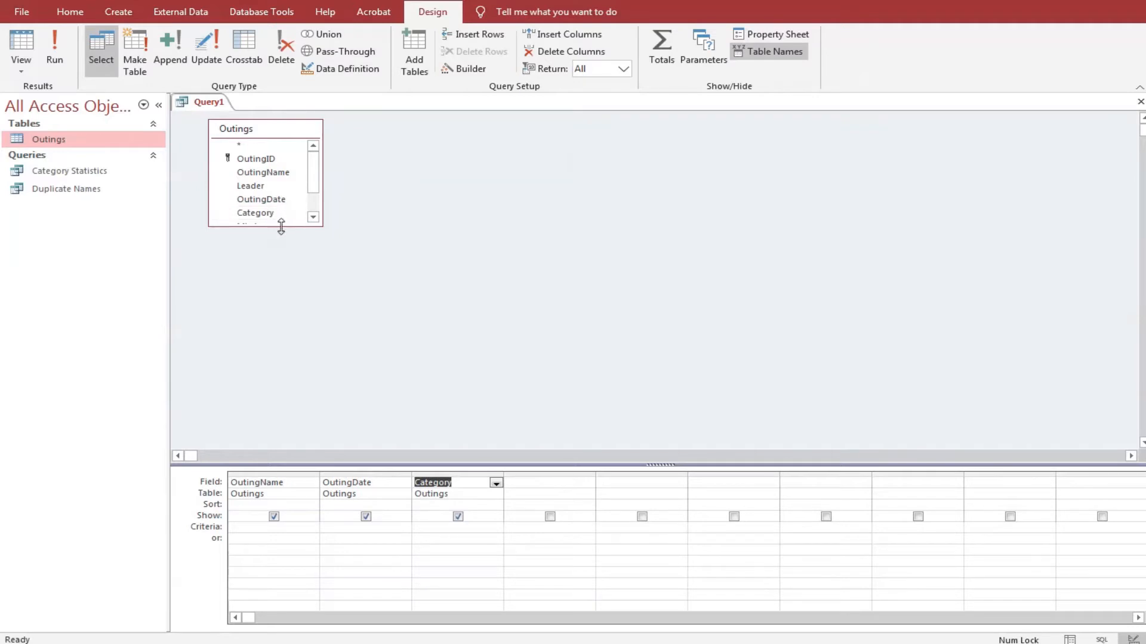
left_click_drag(281, 225, 281, 332)
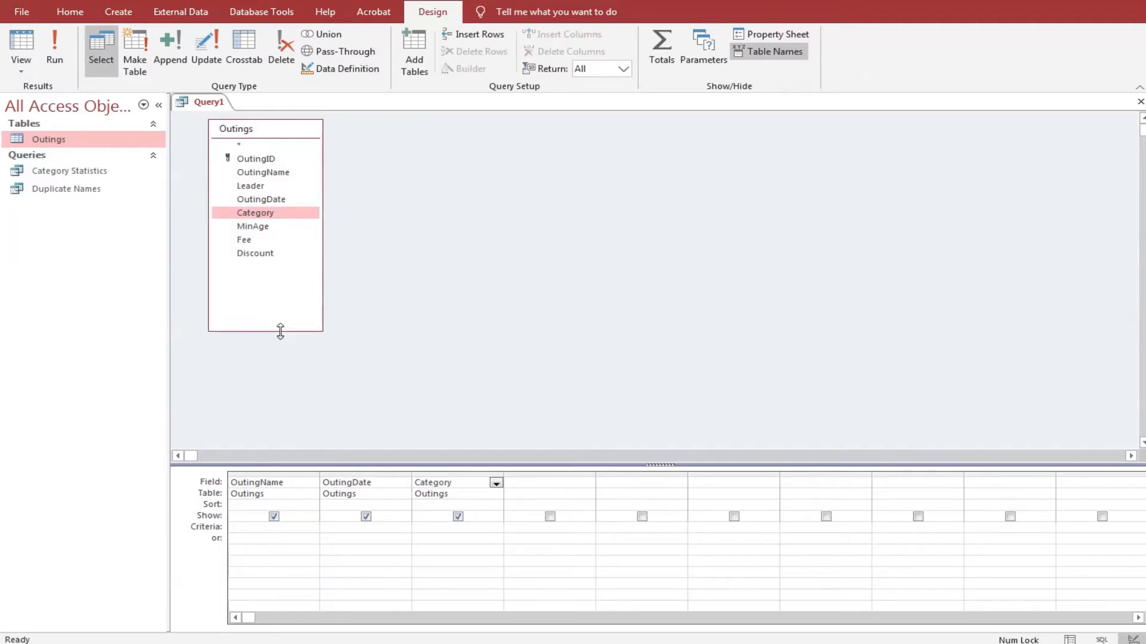
double_click(255, 239)
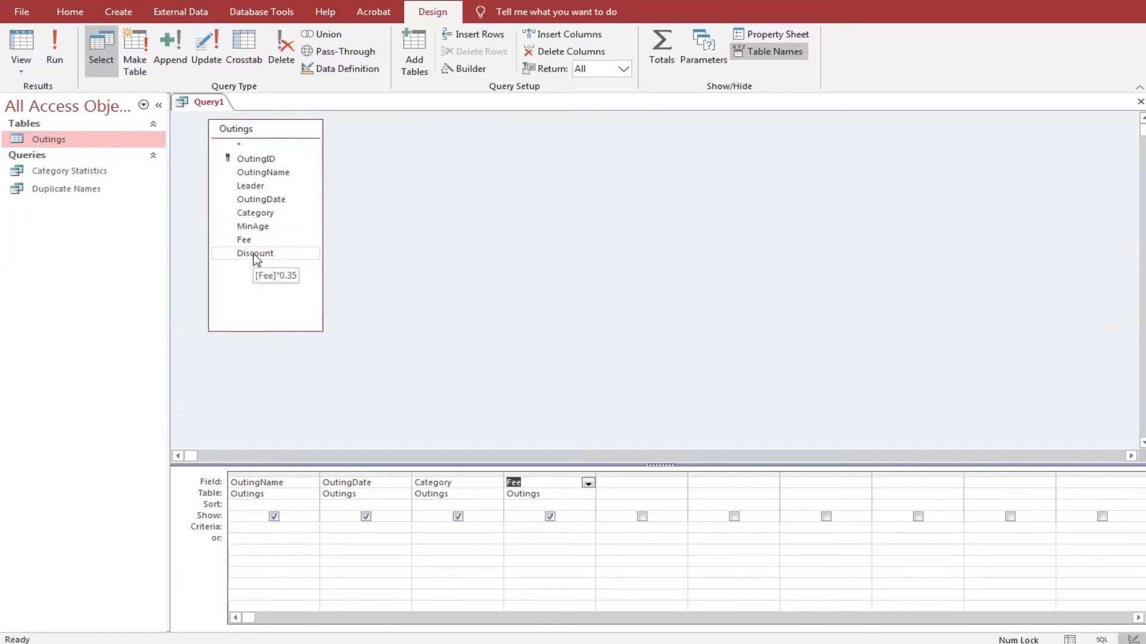
mouse_move(255, 254)
double_click(255, 255)
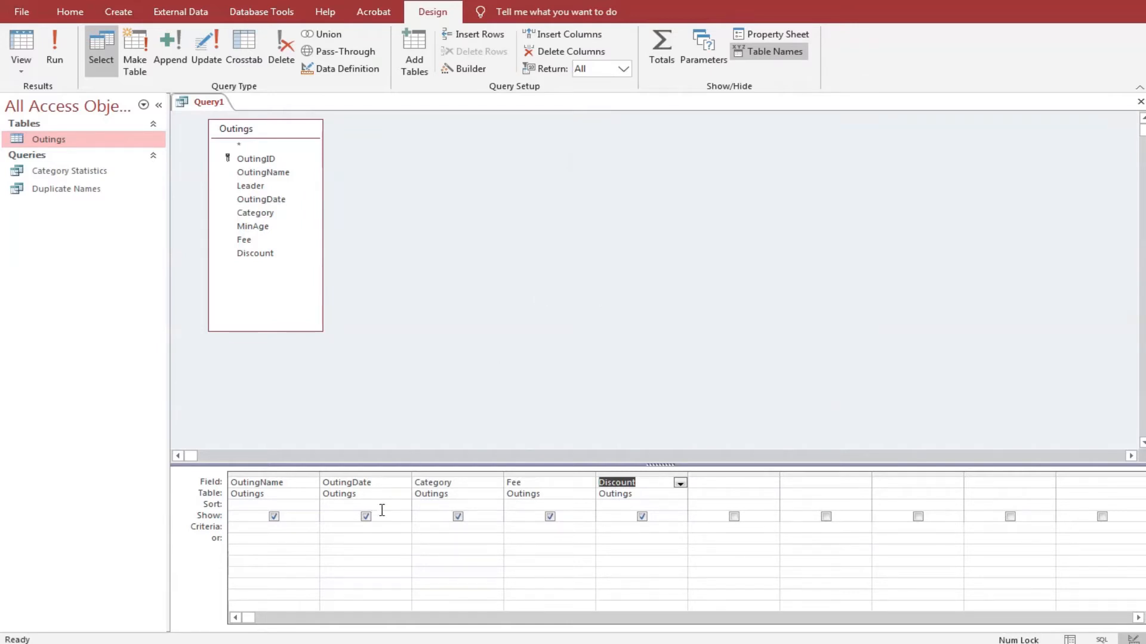
- Set the Category criteria to "Climb" Or "Kayak"
left_click(429, 528)
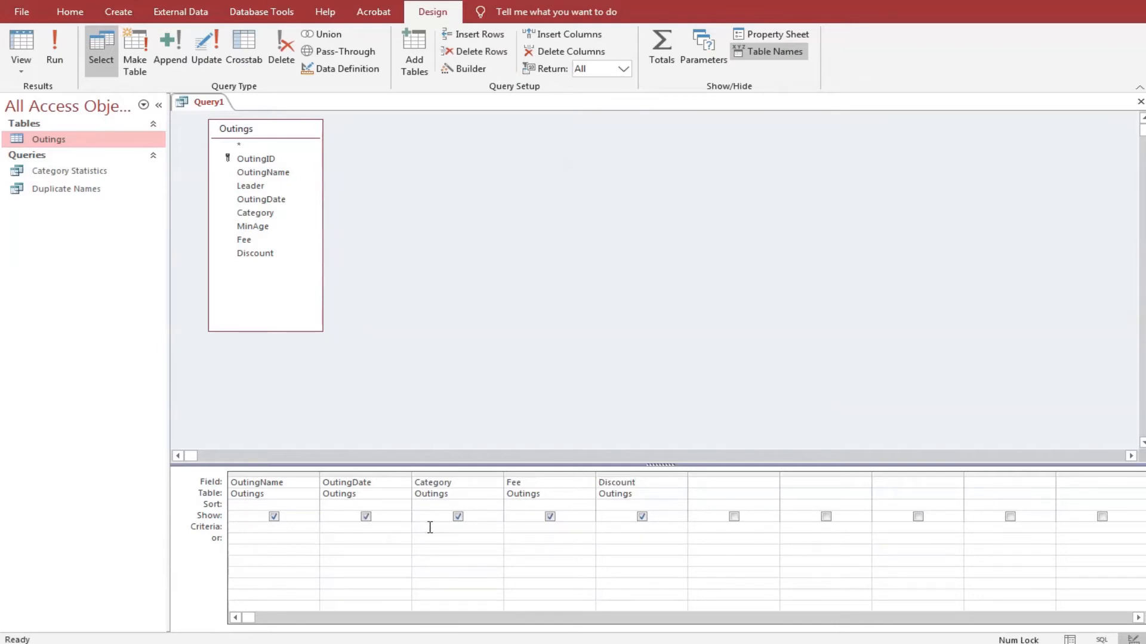
type("Climb")
type("or Kayak")
key("Tab")
- Set the OutingDate criteria to Between 06/01/208 And 06/30/2018
type("06/")
key("BackSpace")
key("BackSpace")
key("BackSpace")
type("Between 06/01/20")
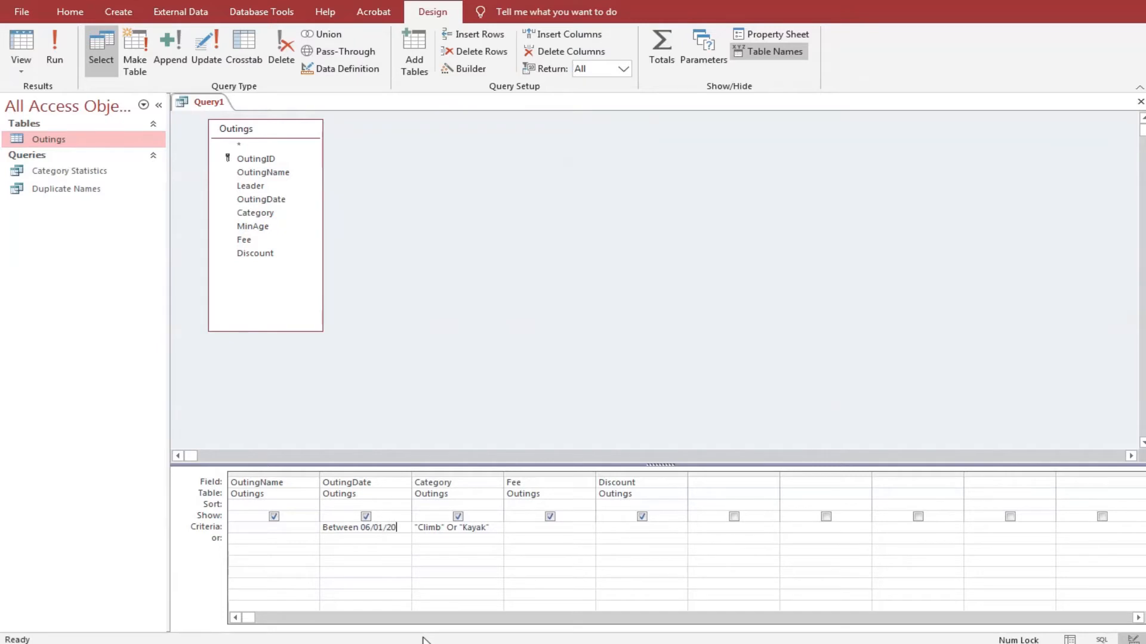
type("8 and 06/30/2018")
key("Tab")
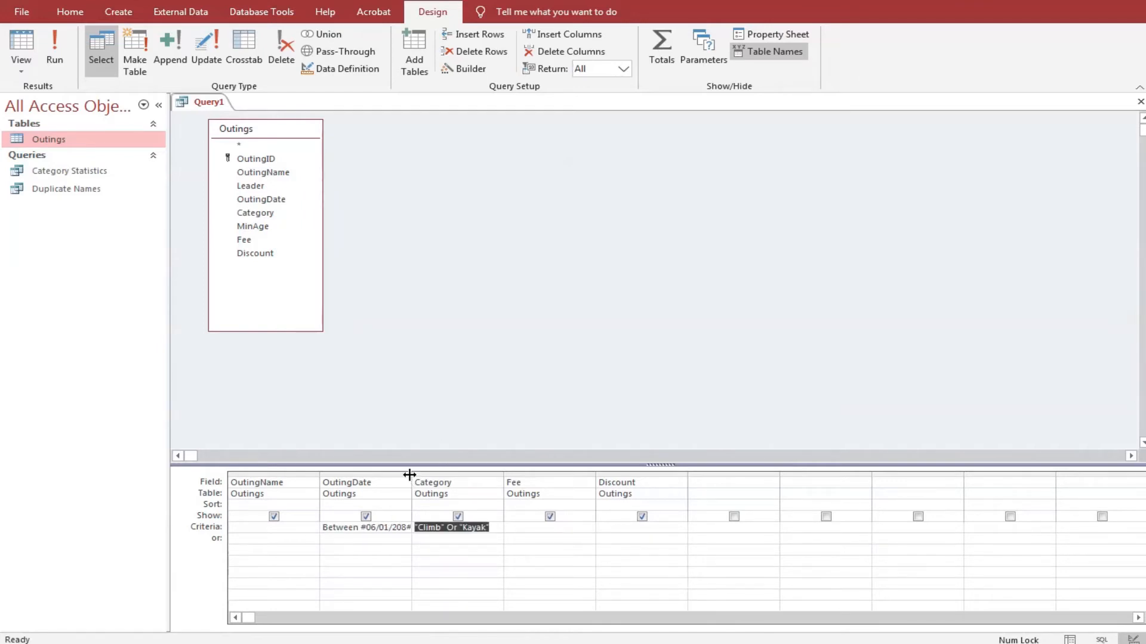
- Fit the OutingDate and Category columns of the design grid to the width of their criteria
left_click_drag(411, 478, 481, 478)
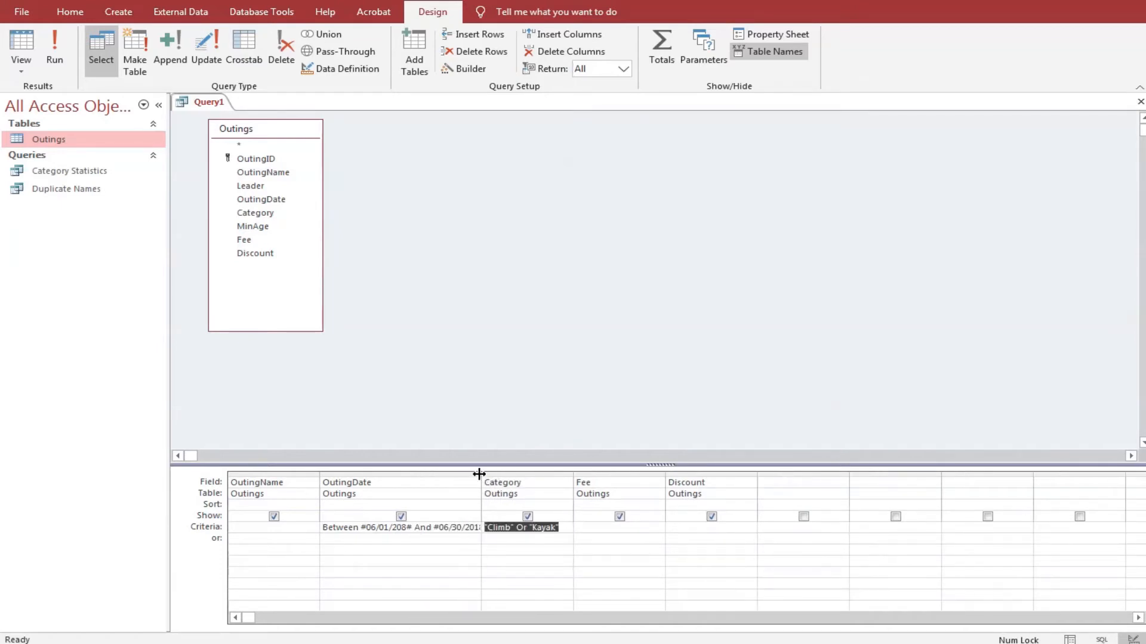
double_click(481, 473)
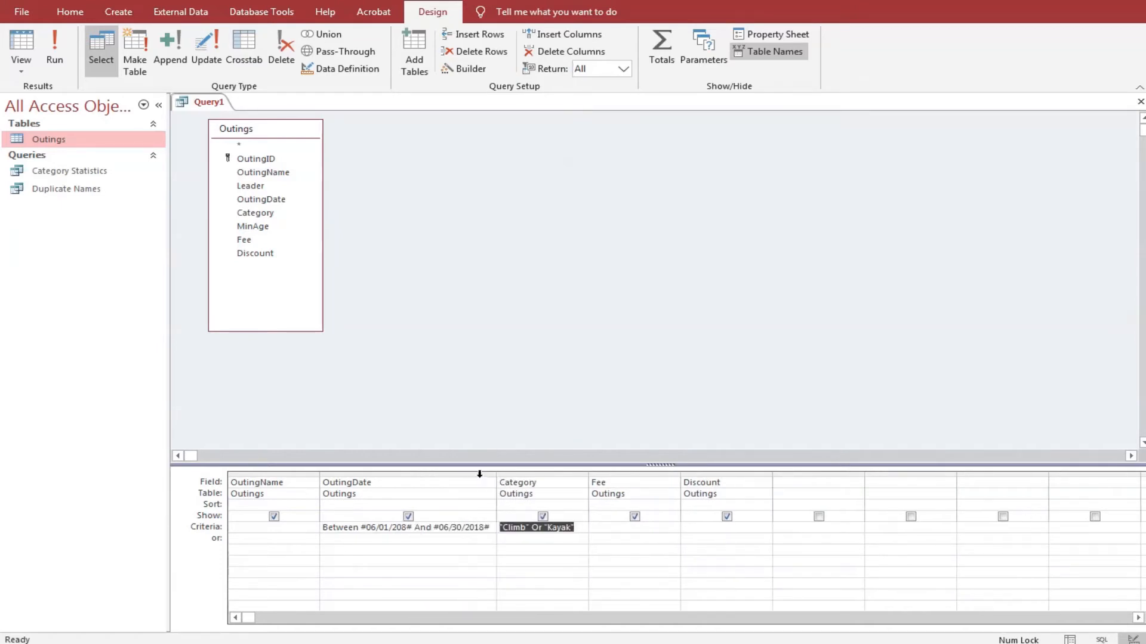
left_click_drag(587, 473, 587, 472)
double_click(588, 473)
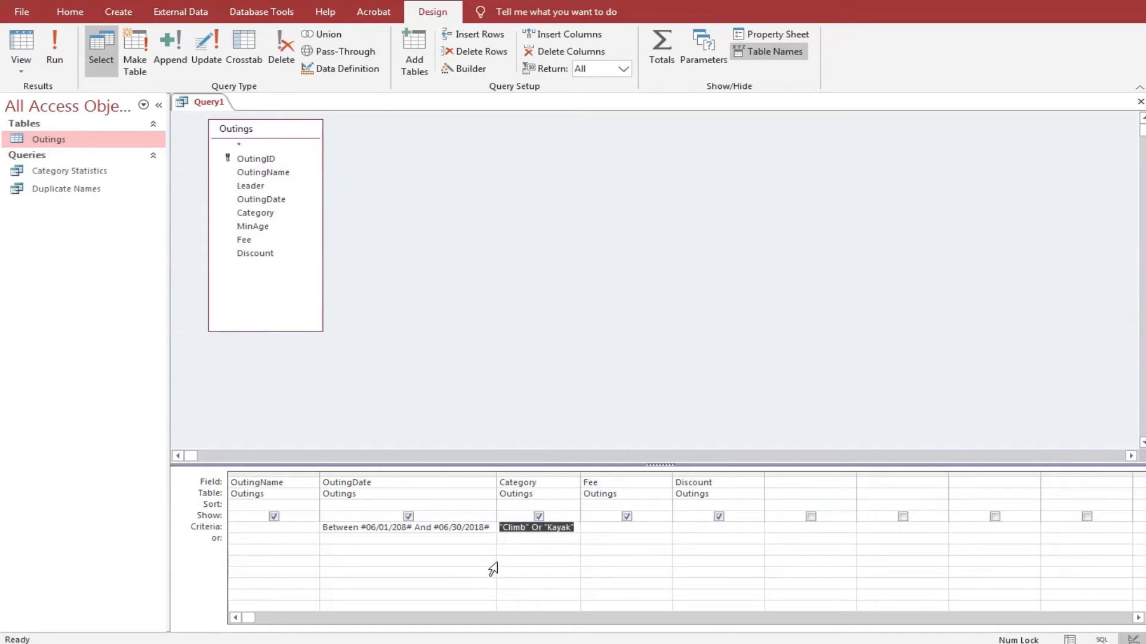
left_click(349, 545)
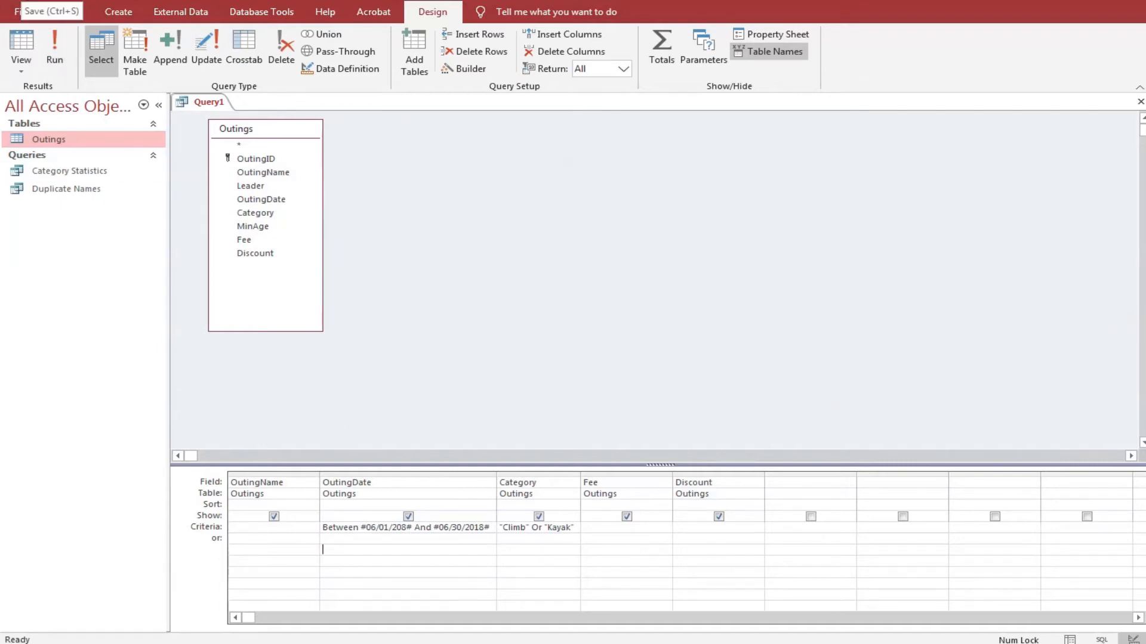
- Save the query with the name Discounts
left_click(22, 0)
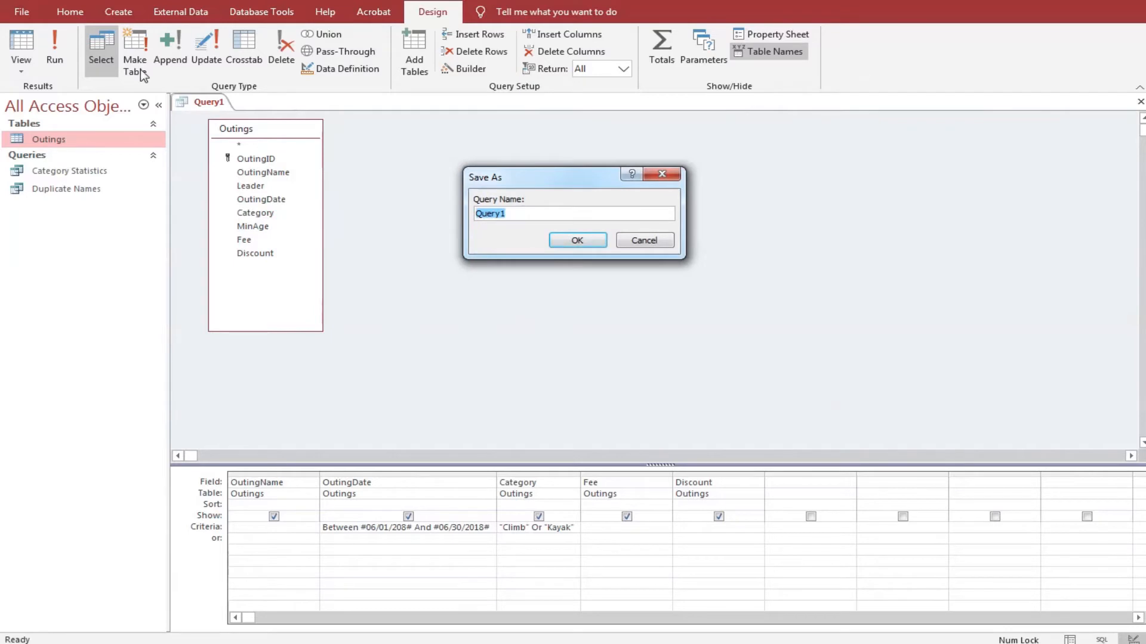
type("Discounts")
left_click(589, 241)
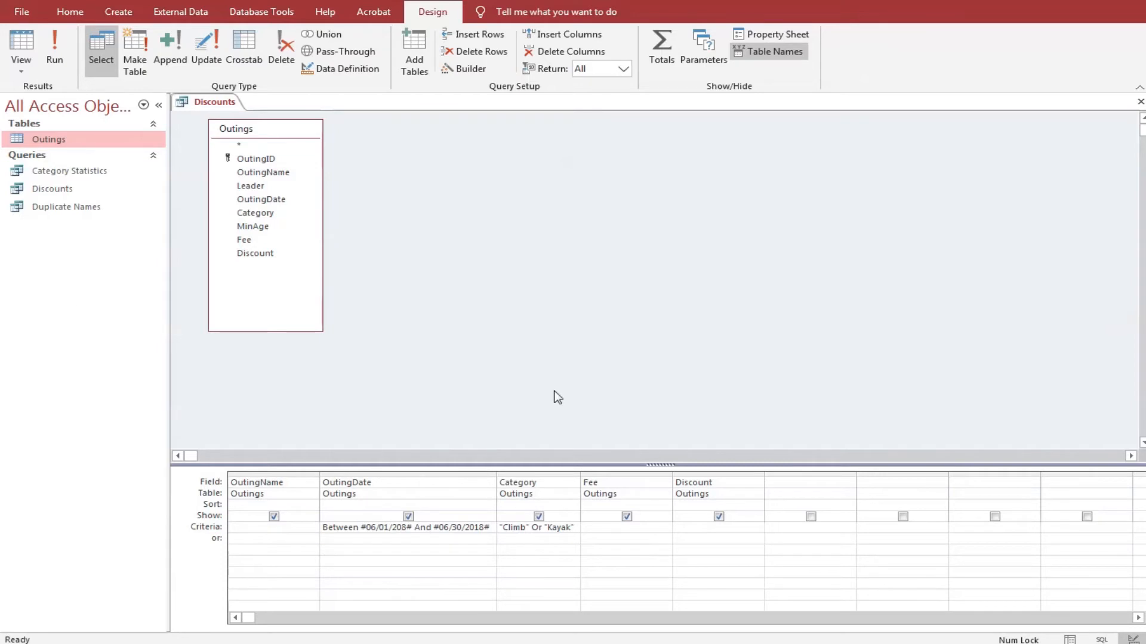
- Add a calculated field in the first empty column of the Discounts query with the expression [Fee] - [Discount], using the Expression Builder
left_click(809, 482)
left_click(468, 73)
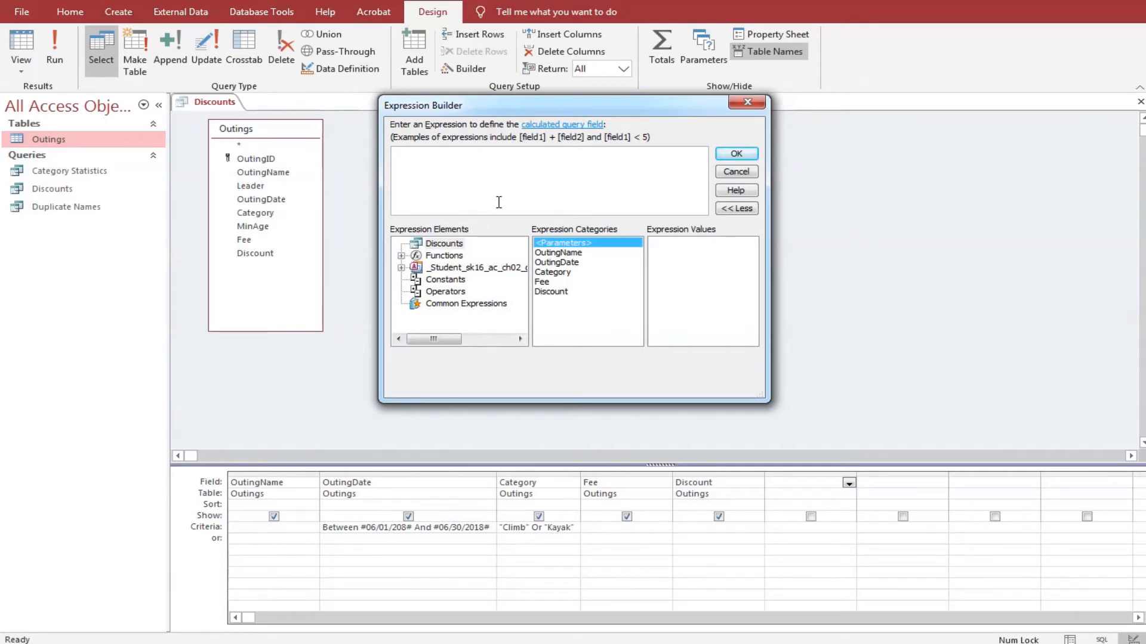
double_click(547, 282)
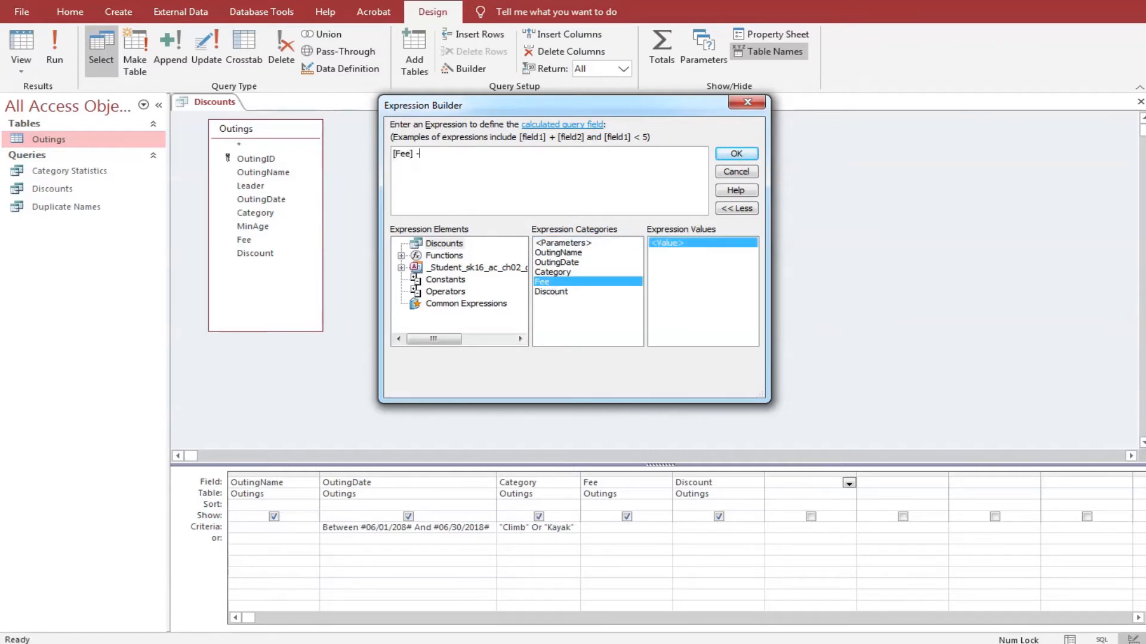
type("-")
double_click(564, 293)
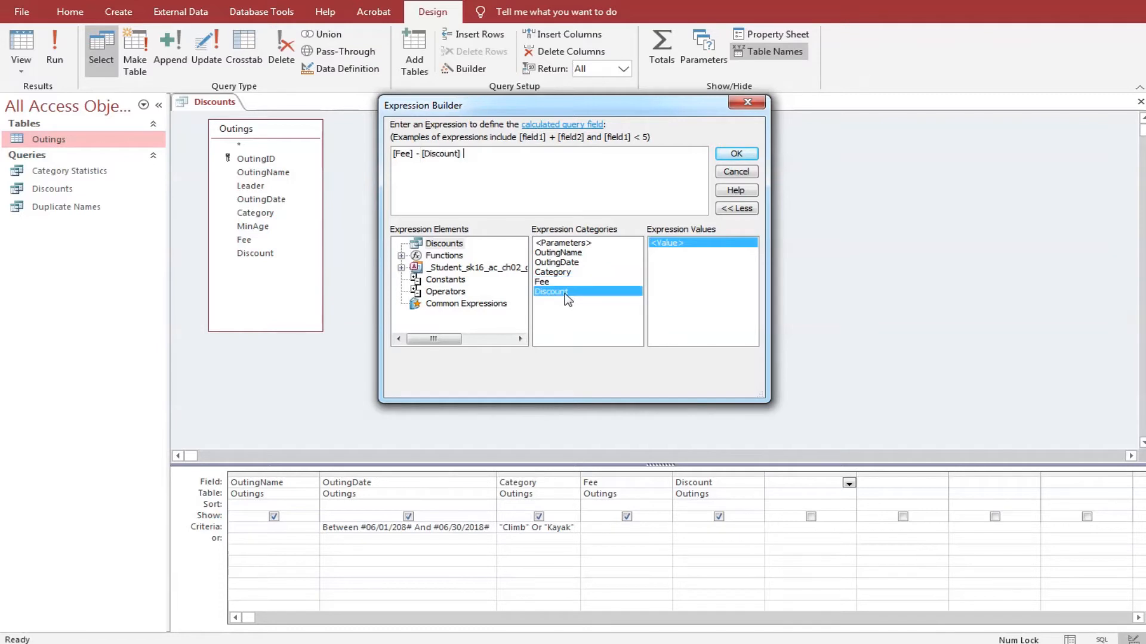
left_click(738, 154)
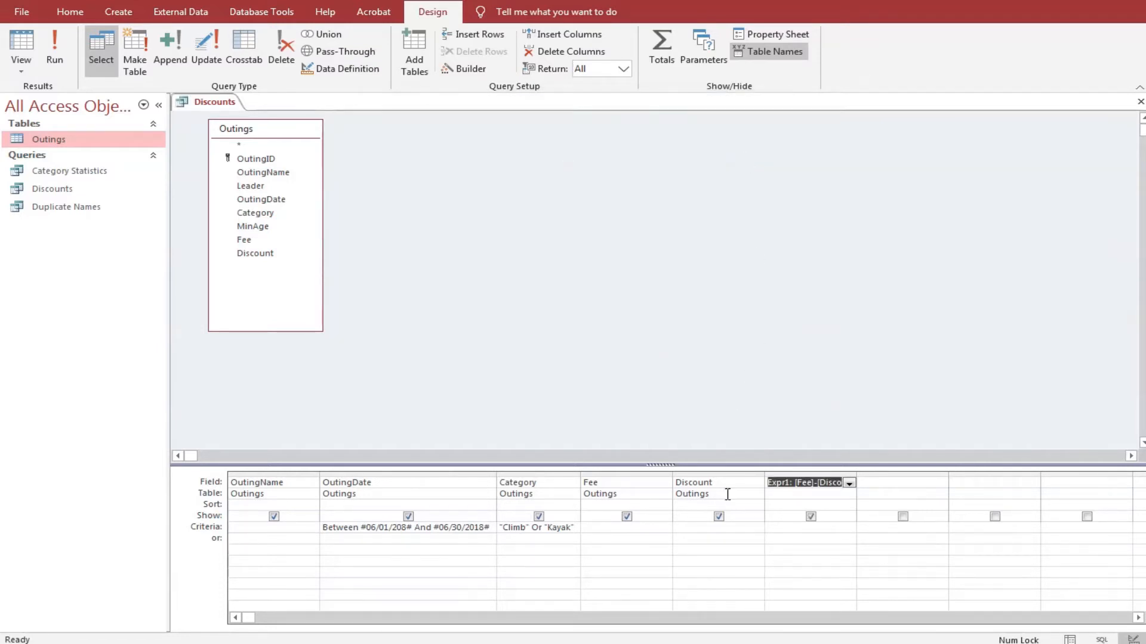
- Rename the calculated field to DiscountedFee and fit its design grid column to the full expression
left_click(787, 482)
left_click_drag(788, 482, 765, 483)
type("Discount")
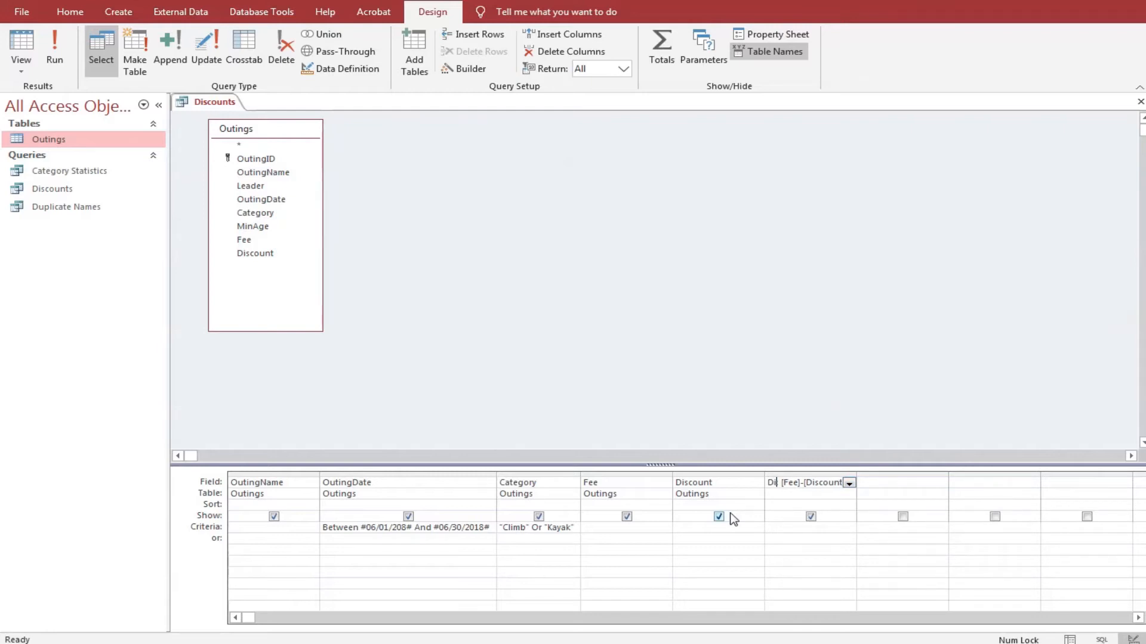
type("edFee: [F")
key("Tab")
double_click(857, 477)
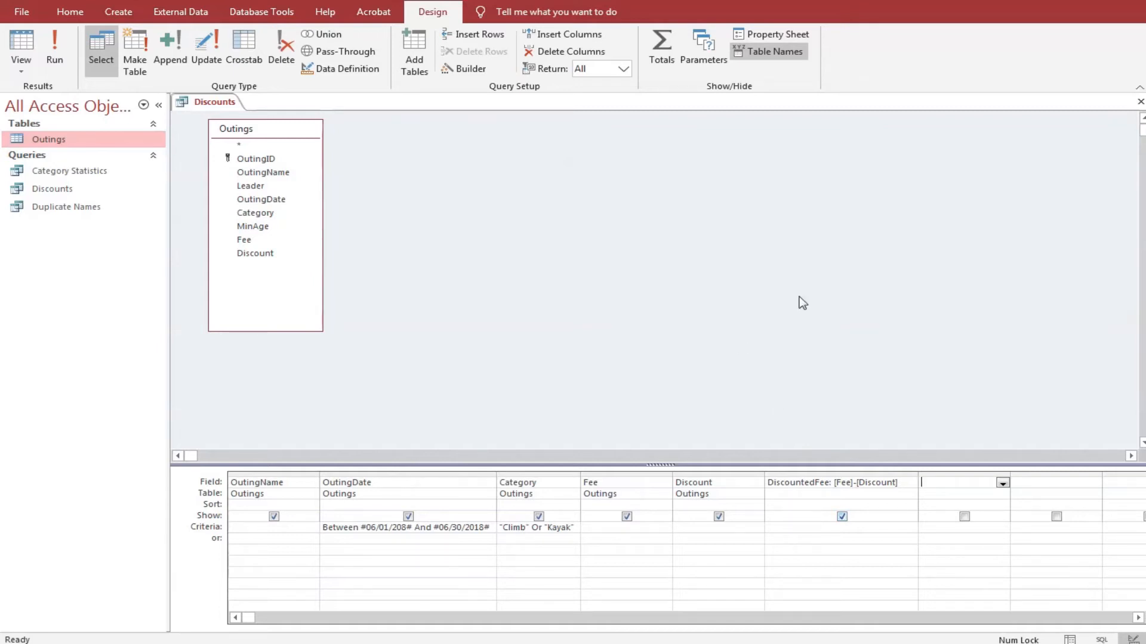
- Run the query, correct the start date in the OutingDate criteria to 06/01/2018, and run it again
left_click(53, 42)
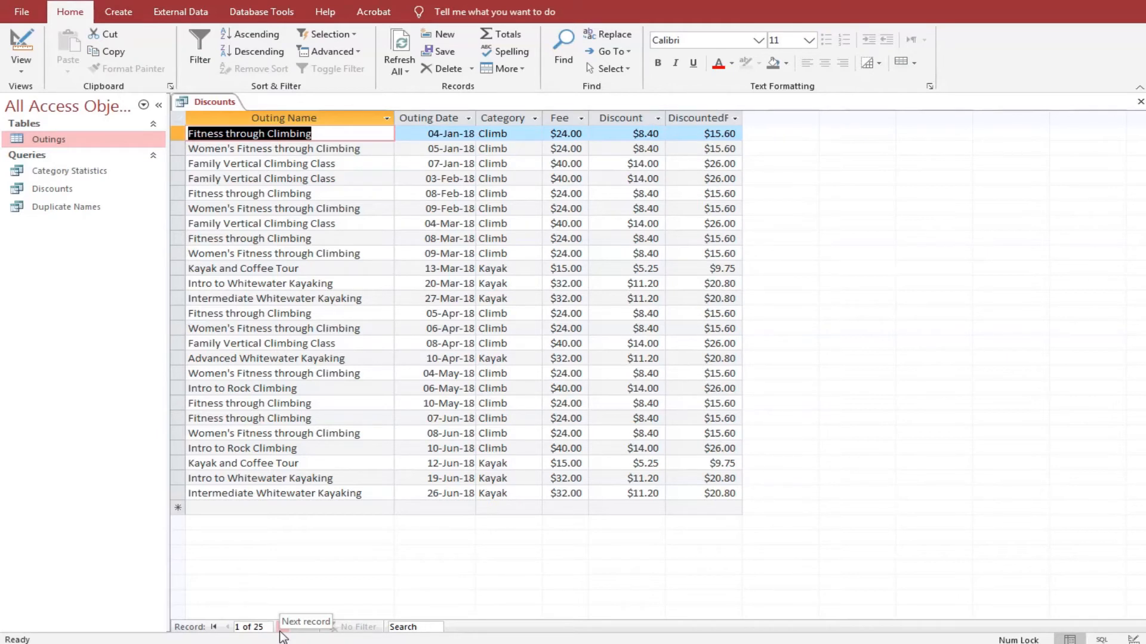
left_click(24, 43)
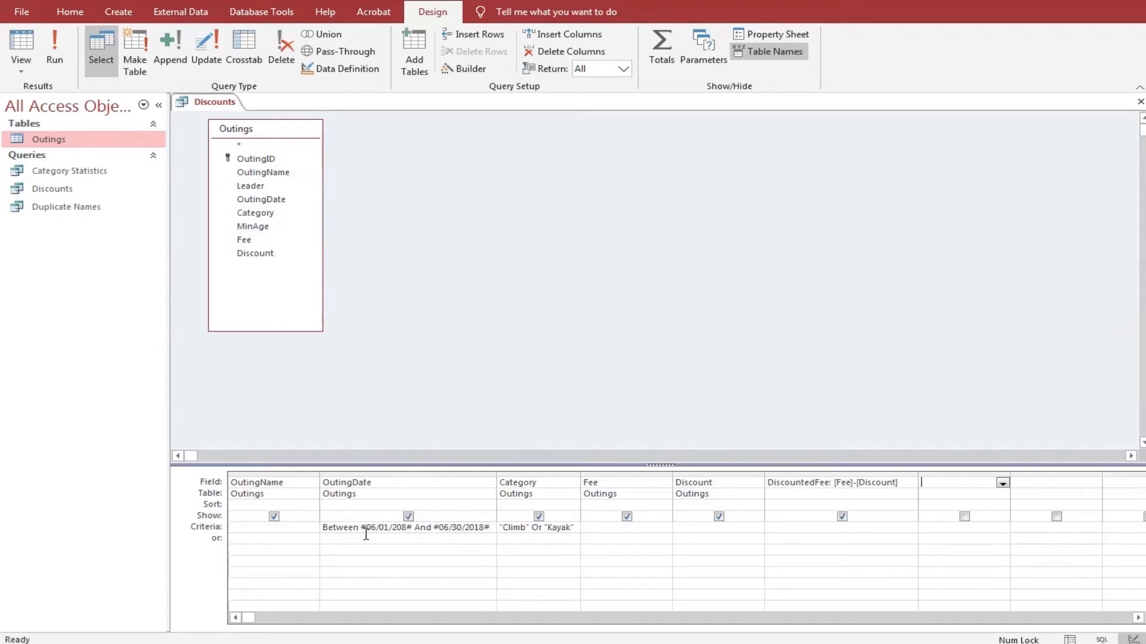
left_click(403, 529)
type("1")
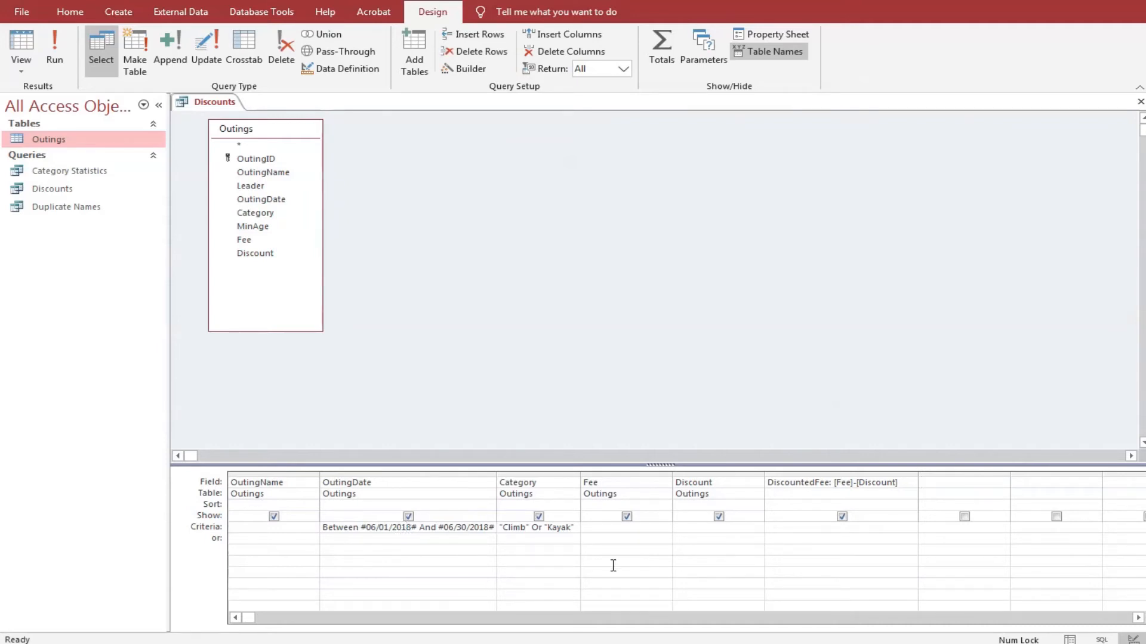
key("Tab")
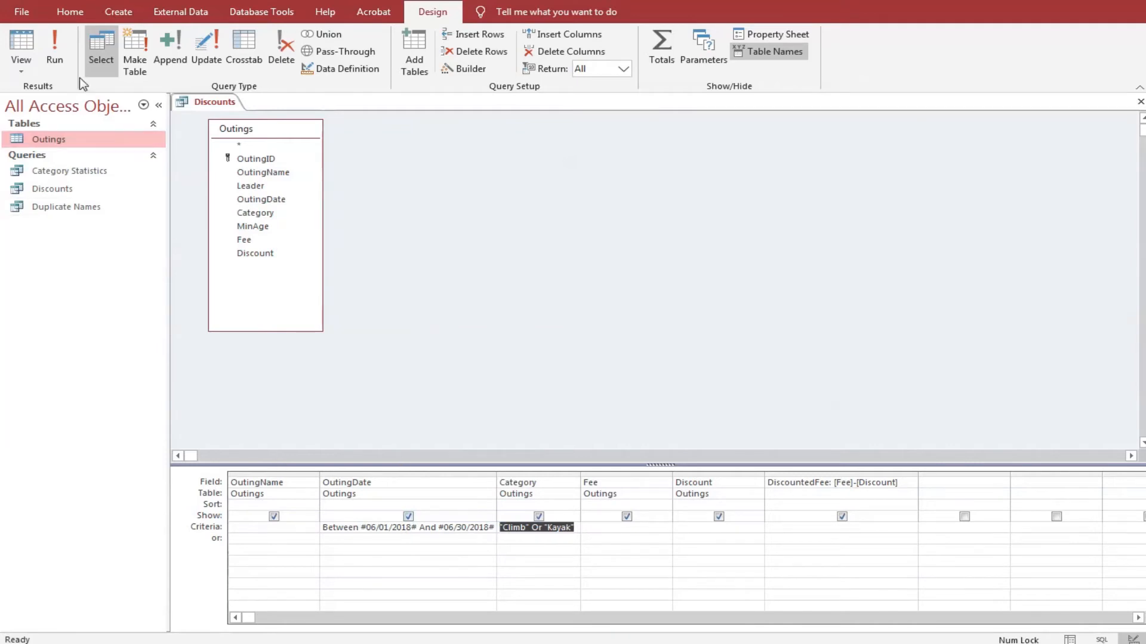
left_click(56, 49)
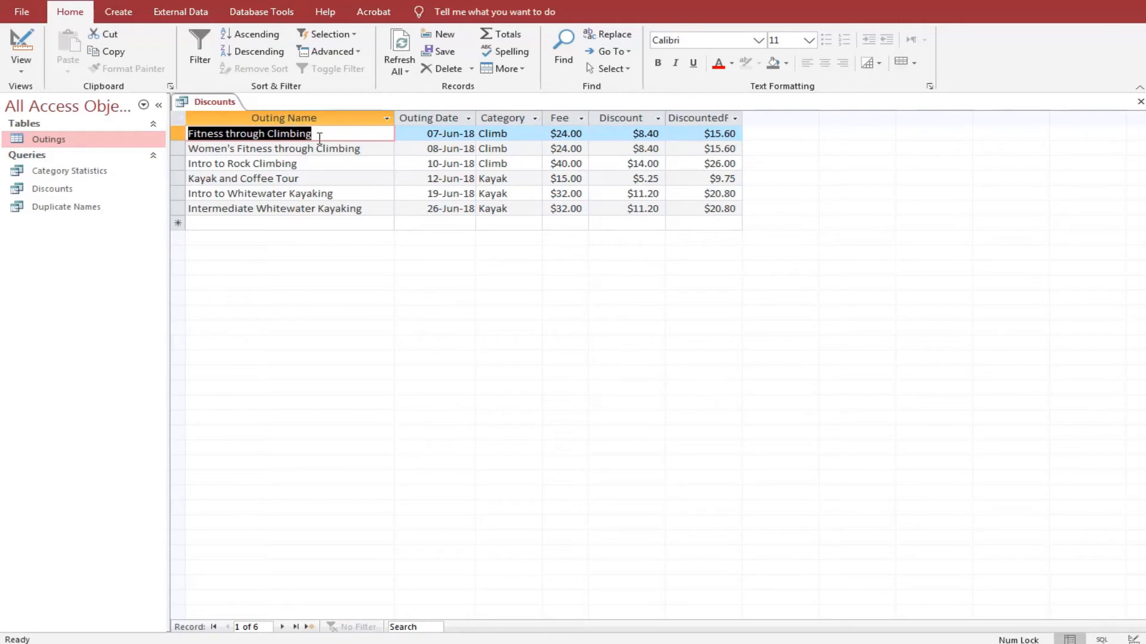
- Apply Best Fit to the width of all columns in the Discounts datasheet and close the query
key("ctrl+a")
right_click(707, 120)
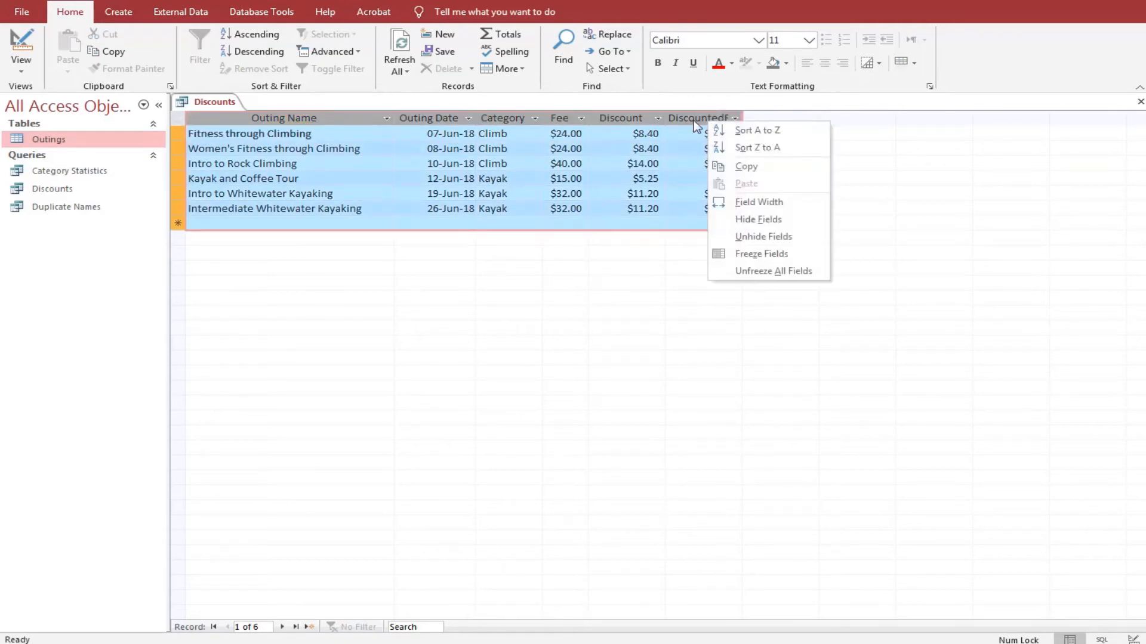
left_click(766, 204)
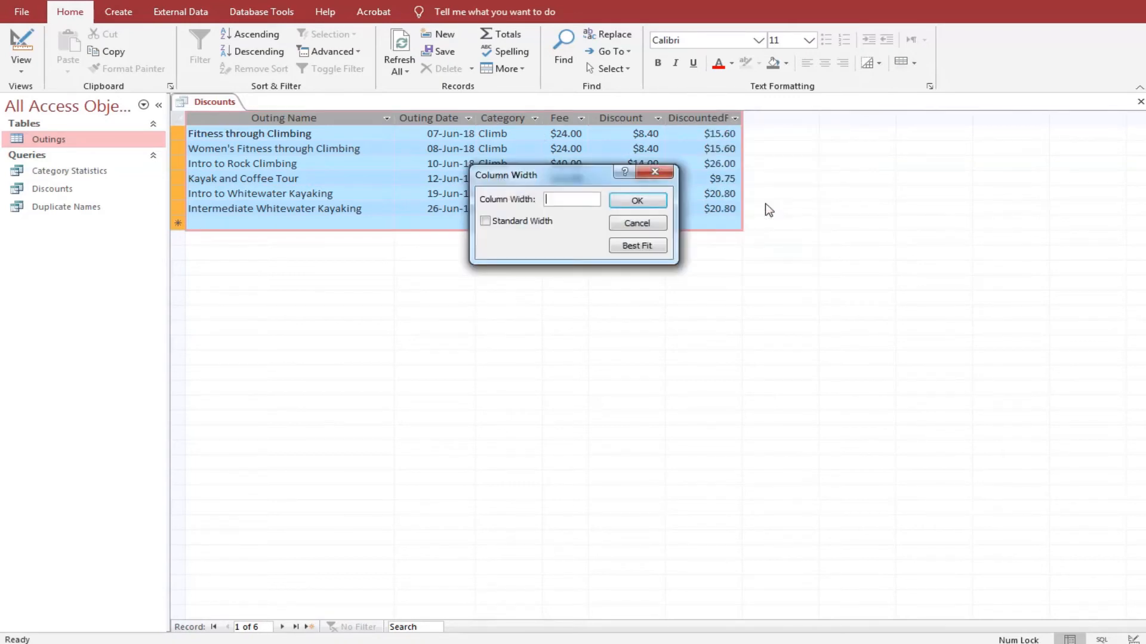
left_click(649, 249)
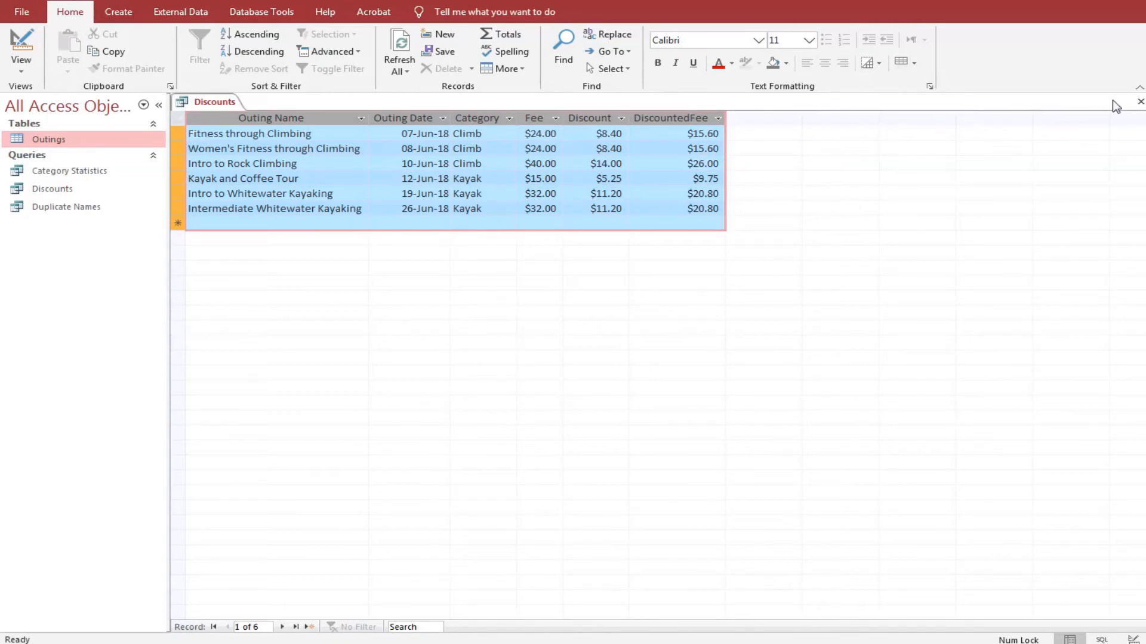
left_click(1140, 104)
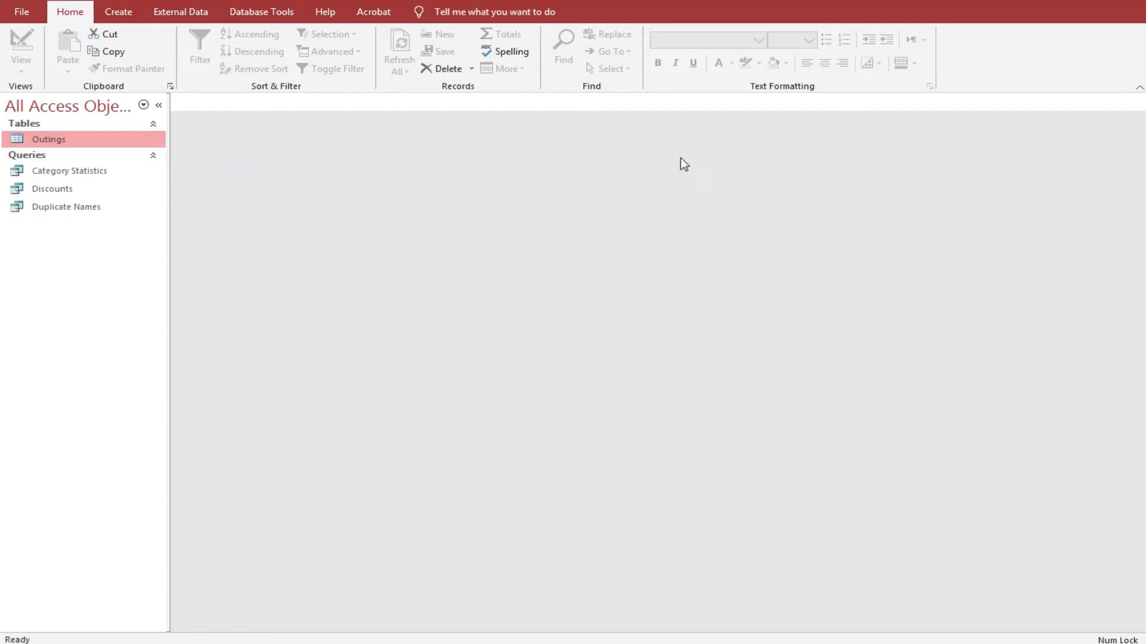
- Start a Simple Query Wizard query on the Outings table with the fields OutingName, Leader, OutingDate and MinAge
left_click(127, 13)
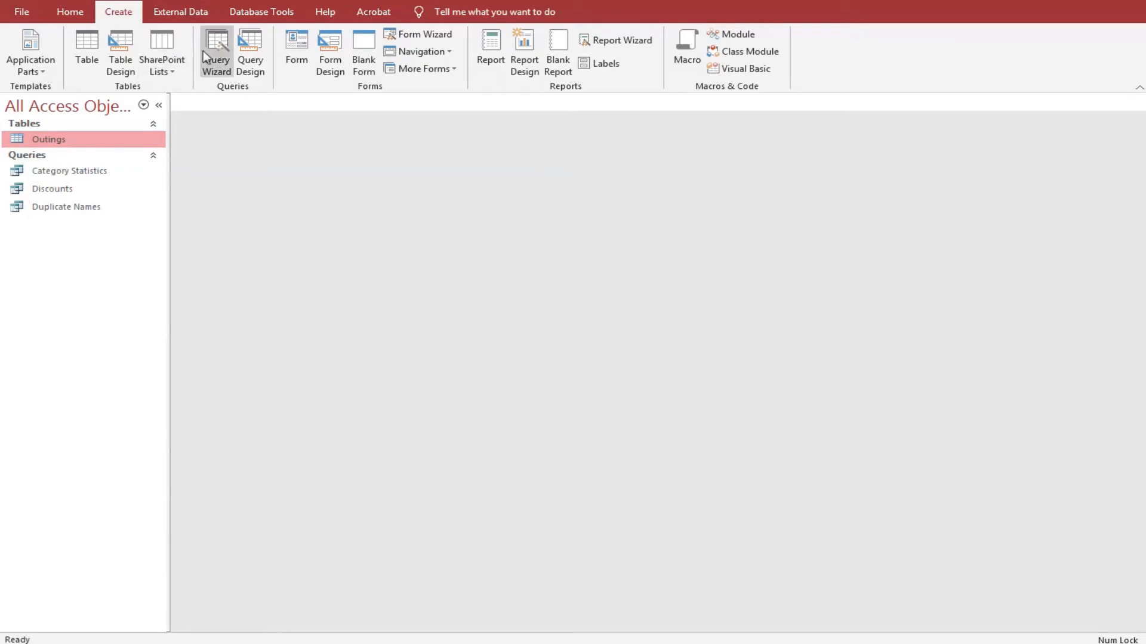
left_click(209, 70)
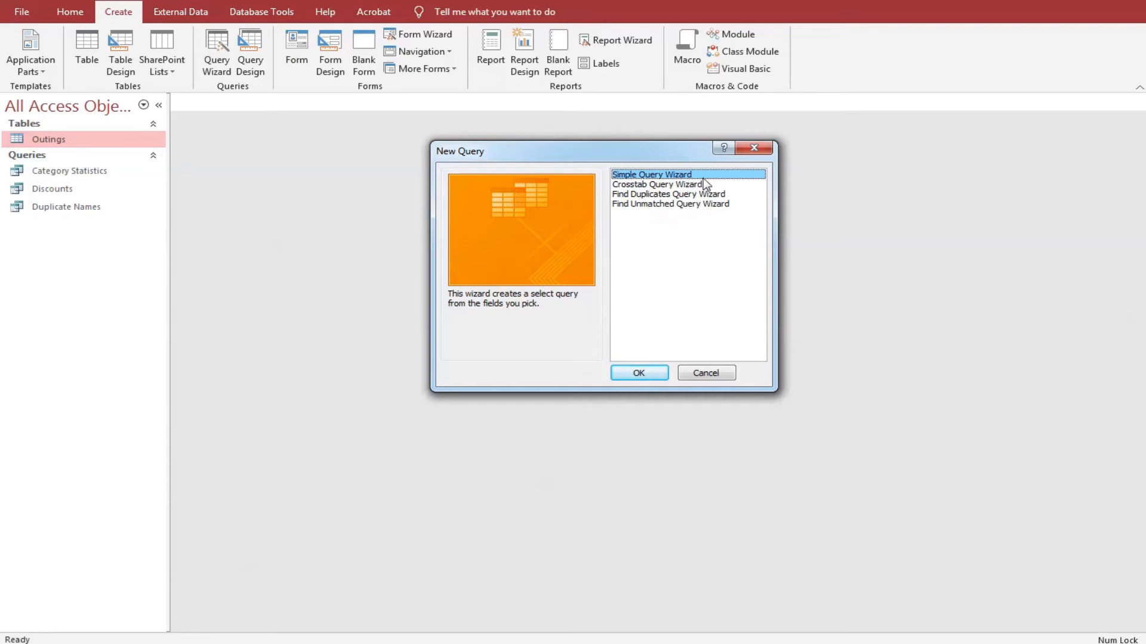
left_click(638, 373)
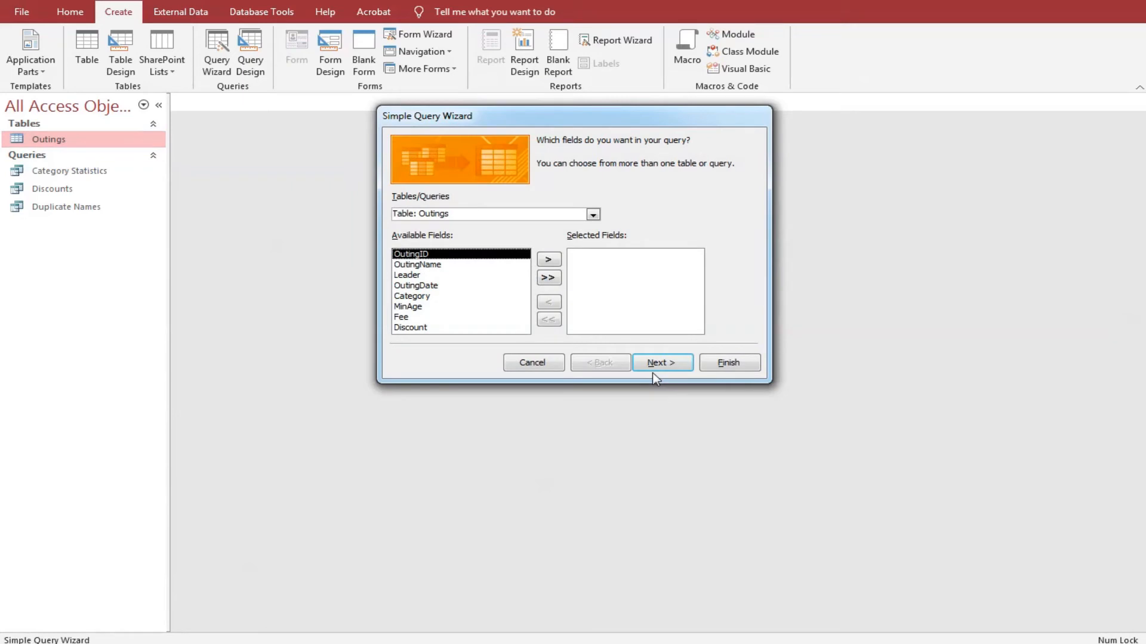
left_click(437, 265)
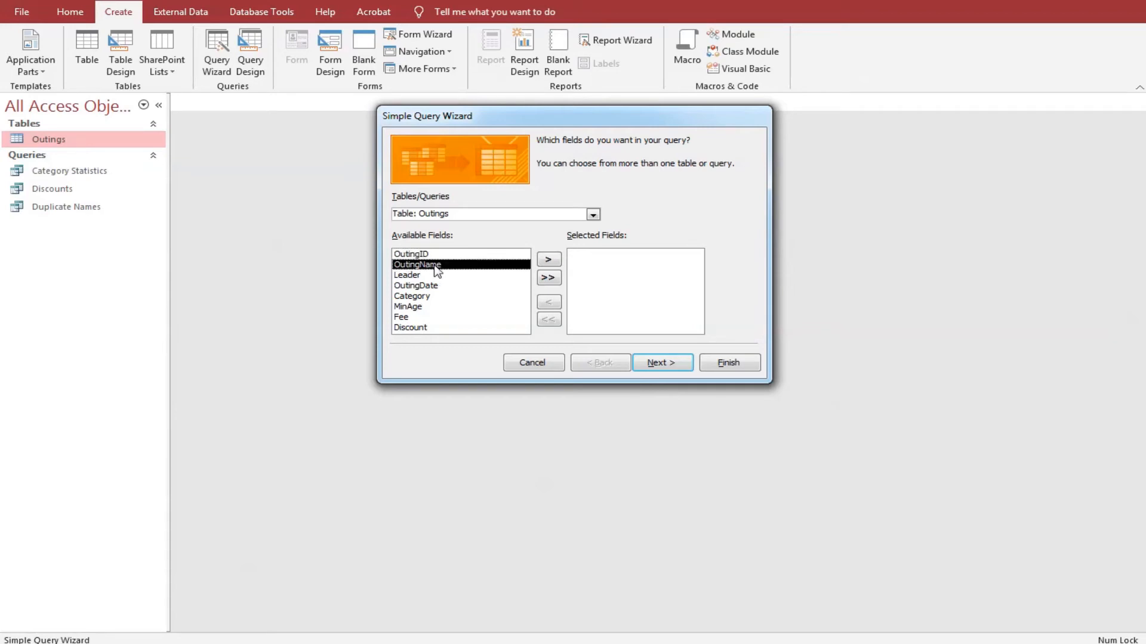
double_click(437, 266)
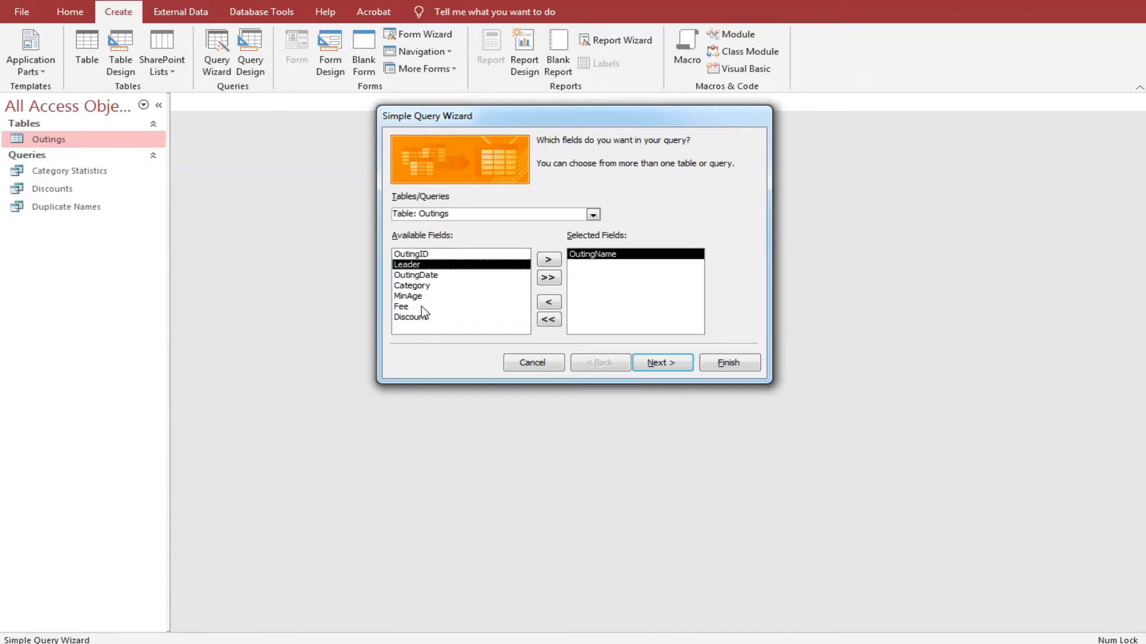
double_click(412, 266)
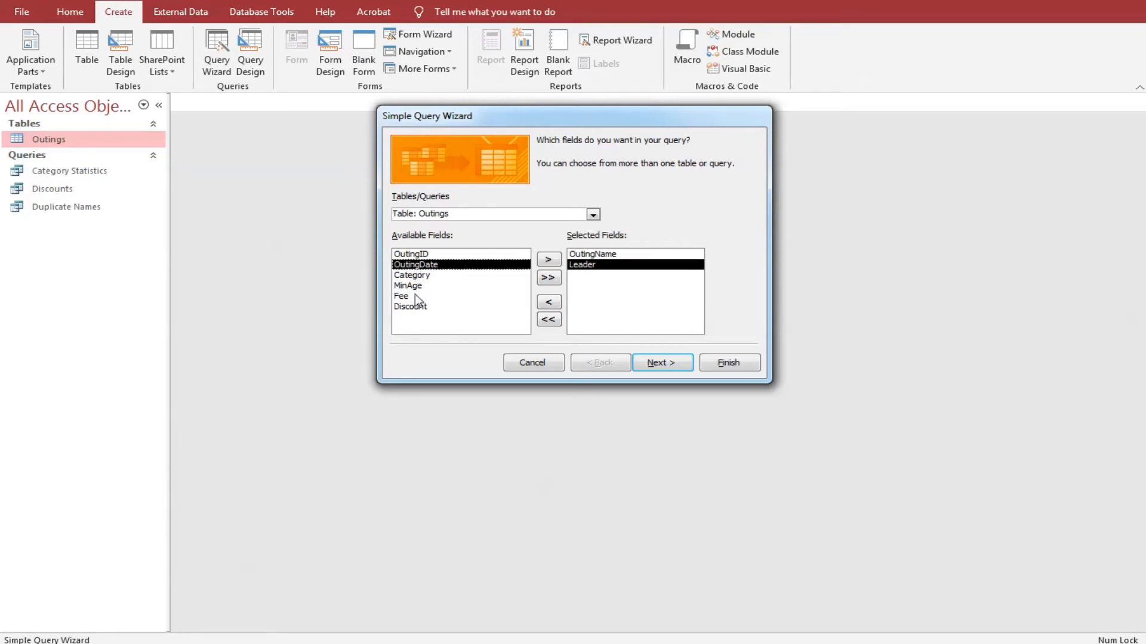
double_click(420, 266)
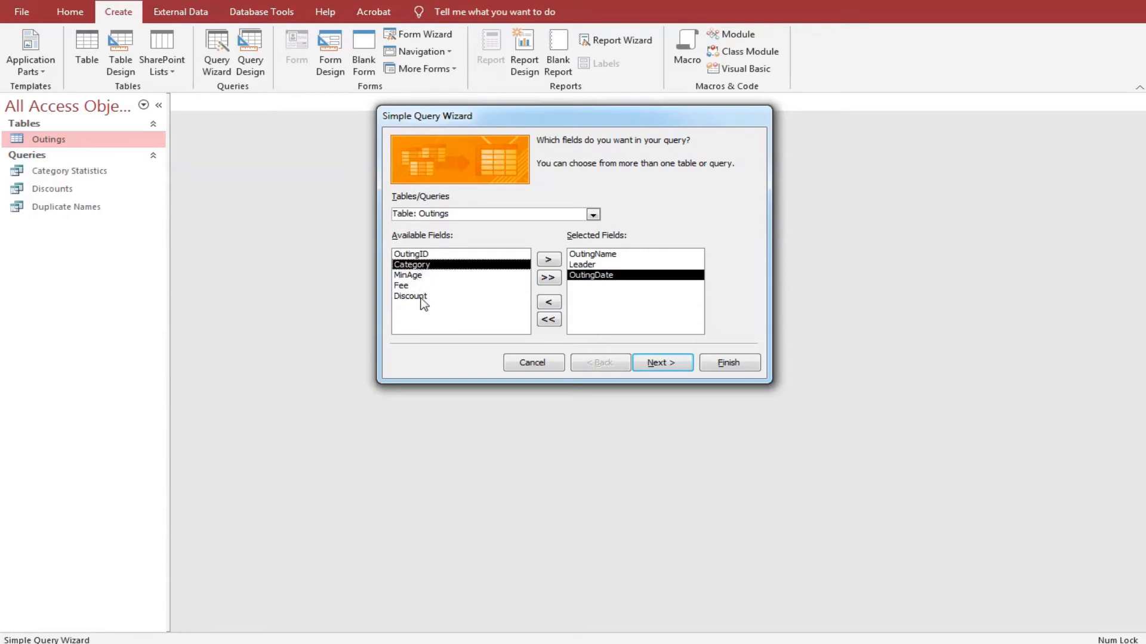
double_click(416, 275)
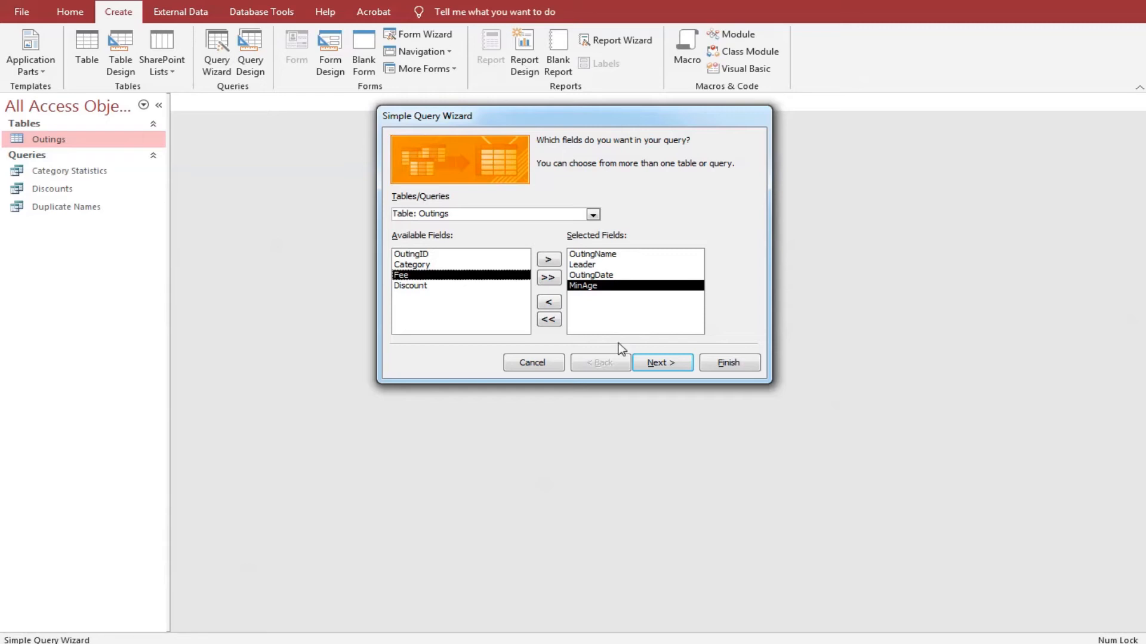
left_click(664, 362)
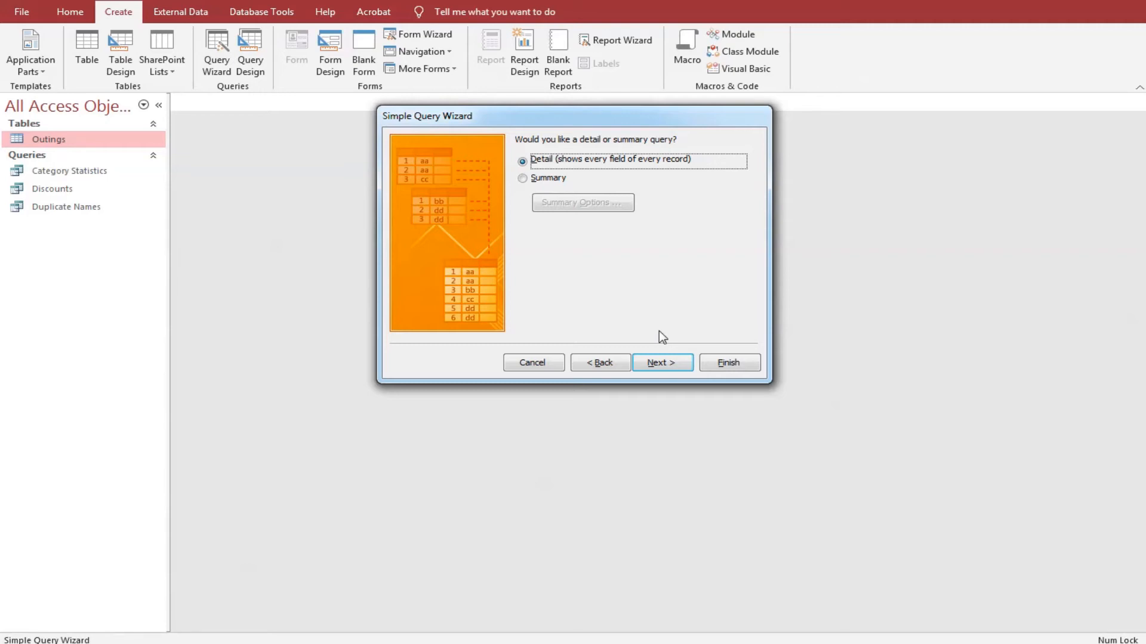
- Keep the query as a detail query, title it Adult Outings, and finish the wizard
left_click(661, 363)
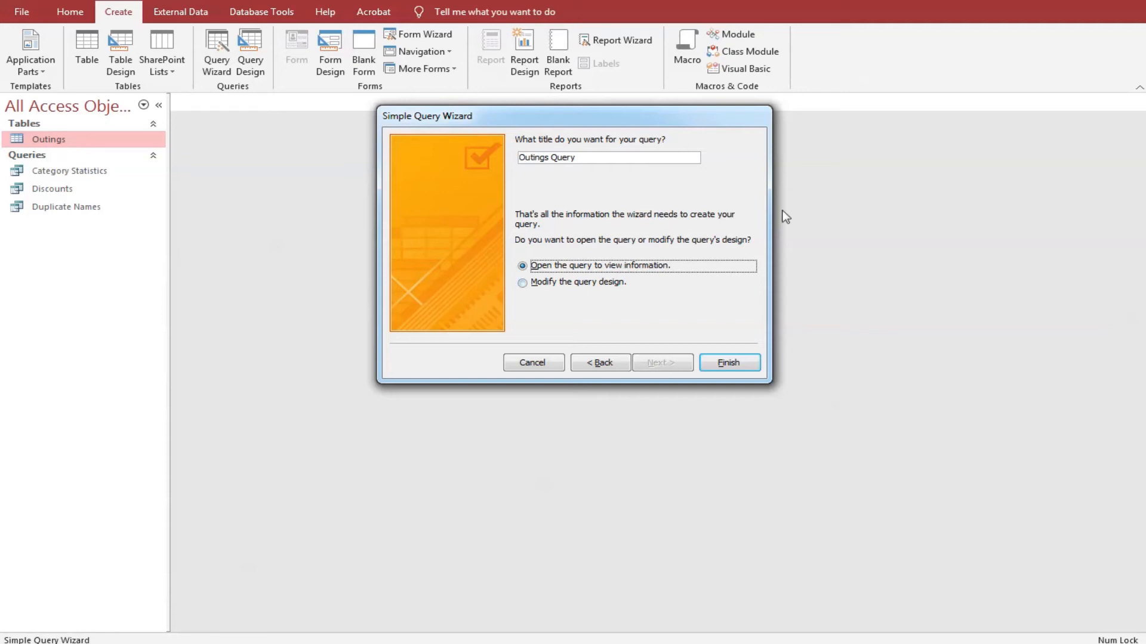
left_click_drag(576, 158, 503, 156)
type("Ad")
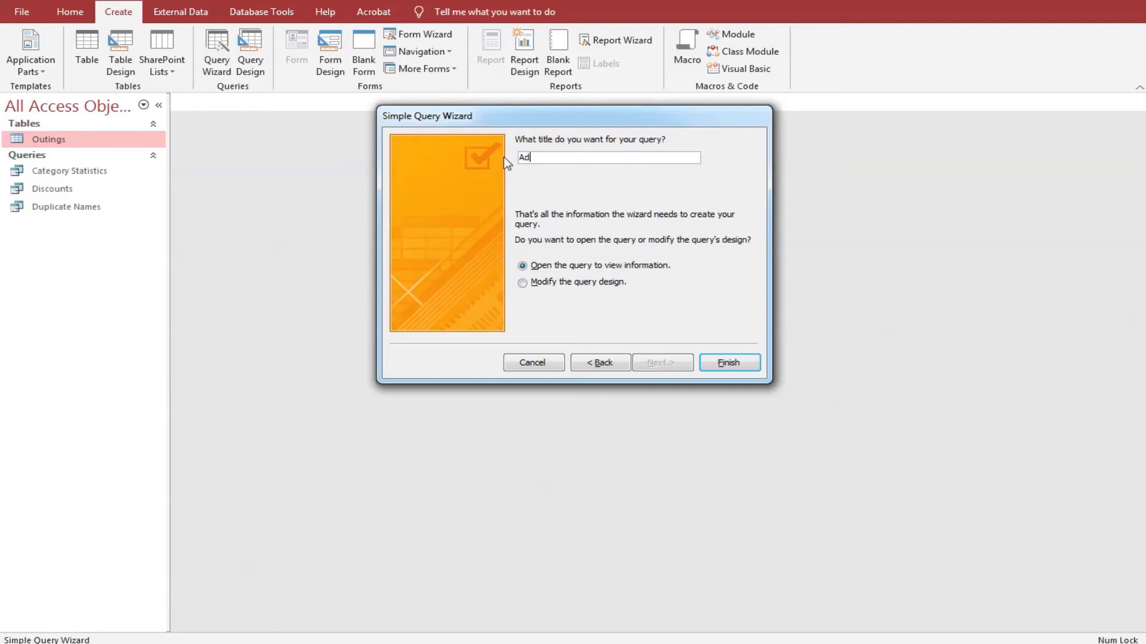
type("ult Outings")
left_click(730, 364)
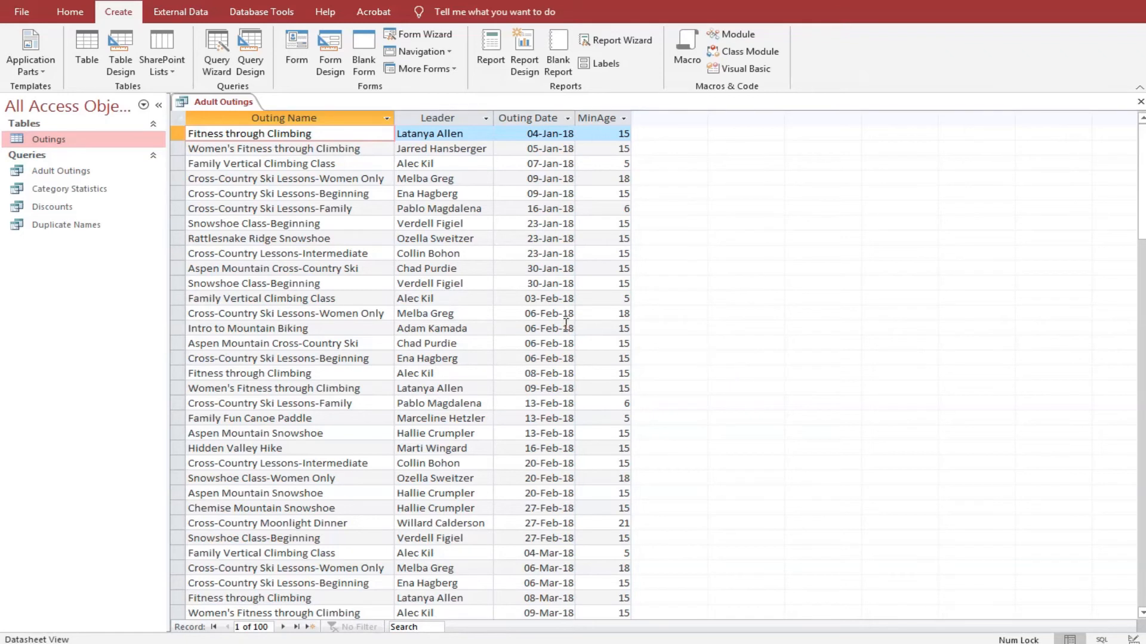
- Switch the Adult Outings query to Design view and sort the OutingName field in ascending order
left_click(74, 171)
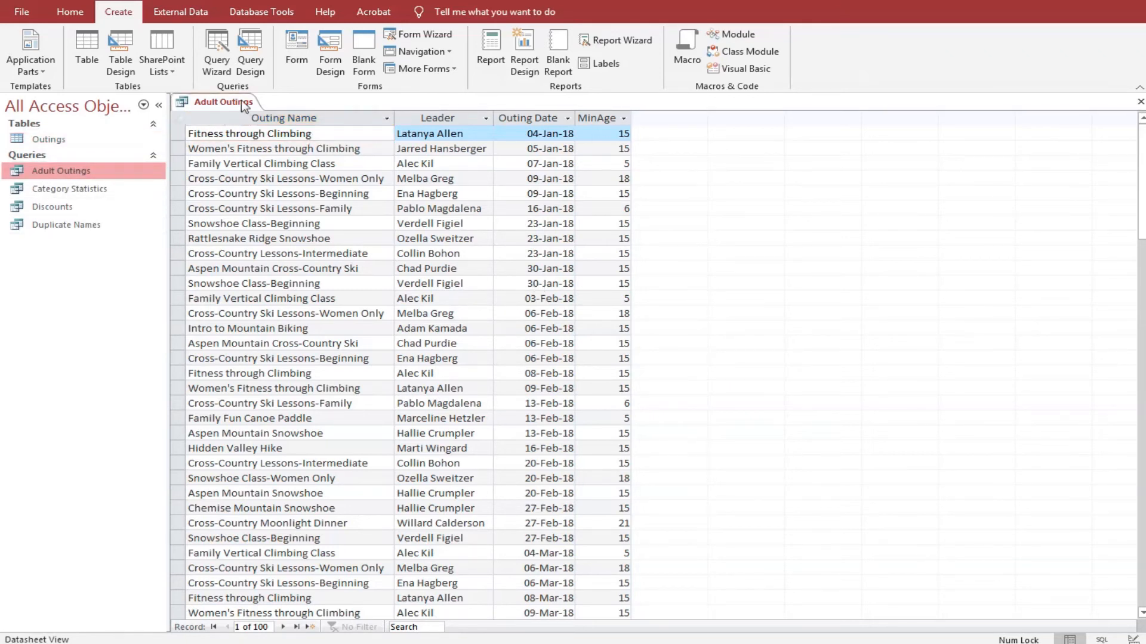
left_click(69, 12)
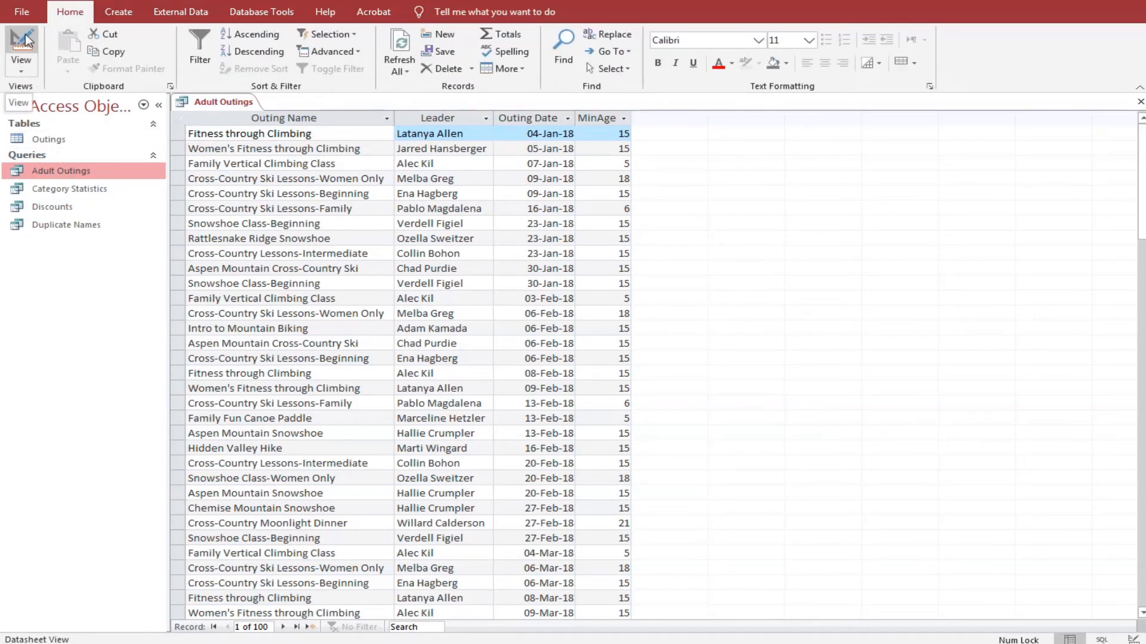
left_click(25, 36)
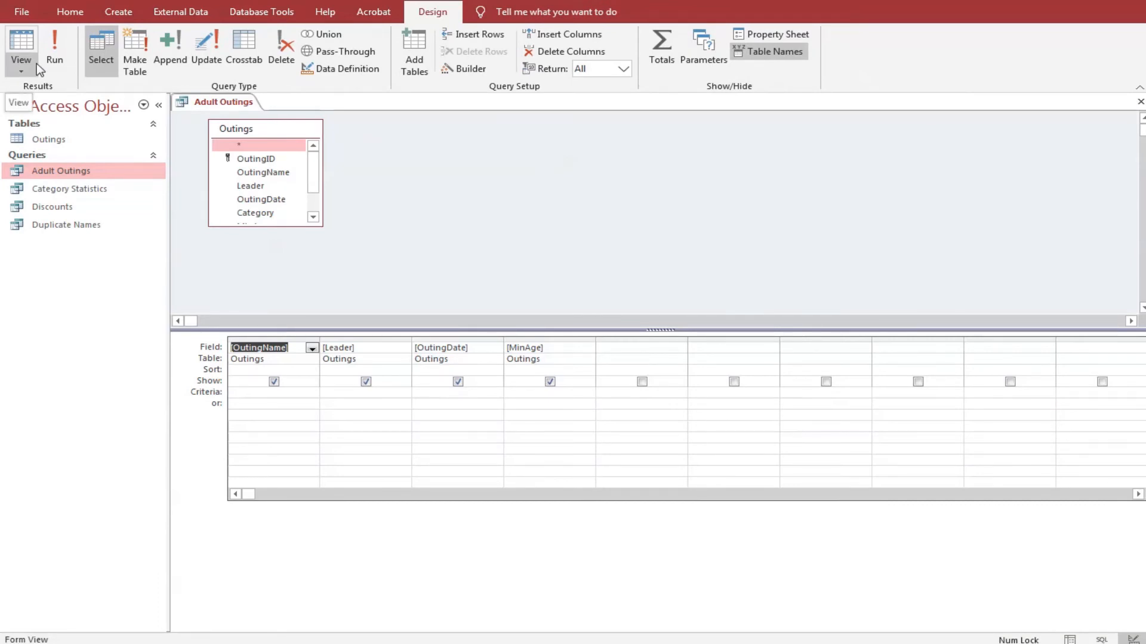
left_click(300, 369)
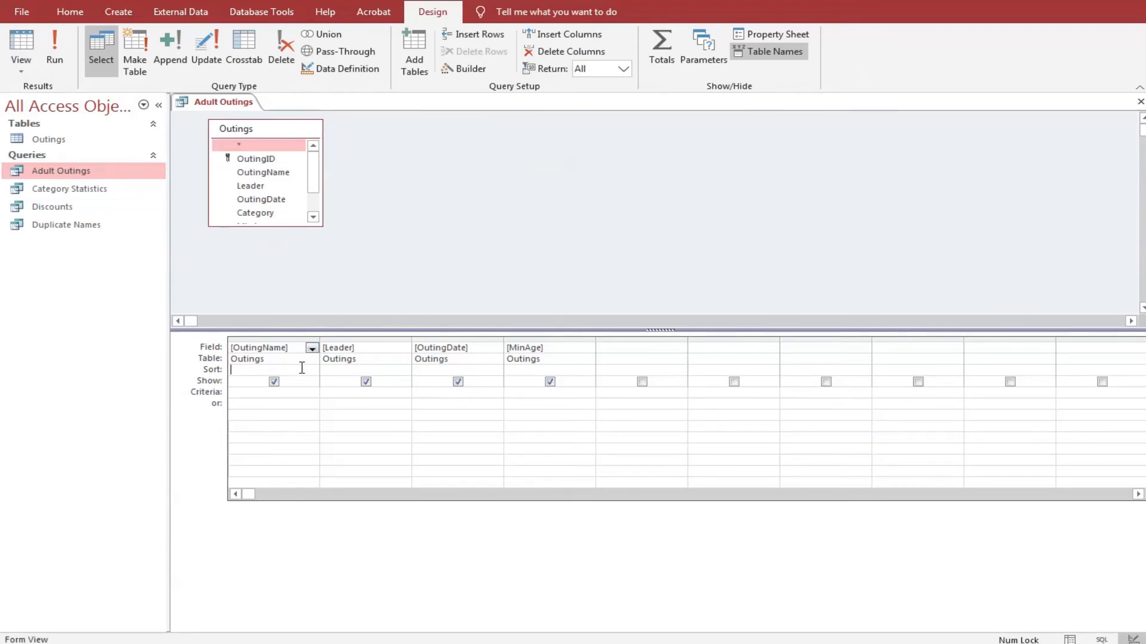
left_click(311, 371)
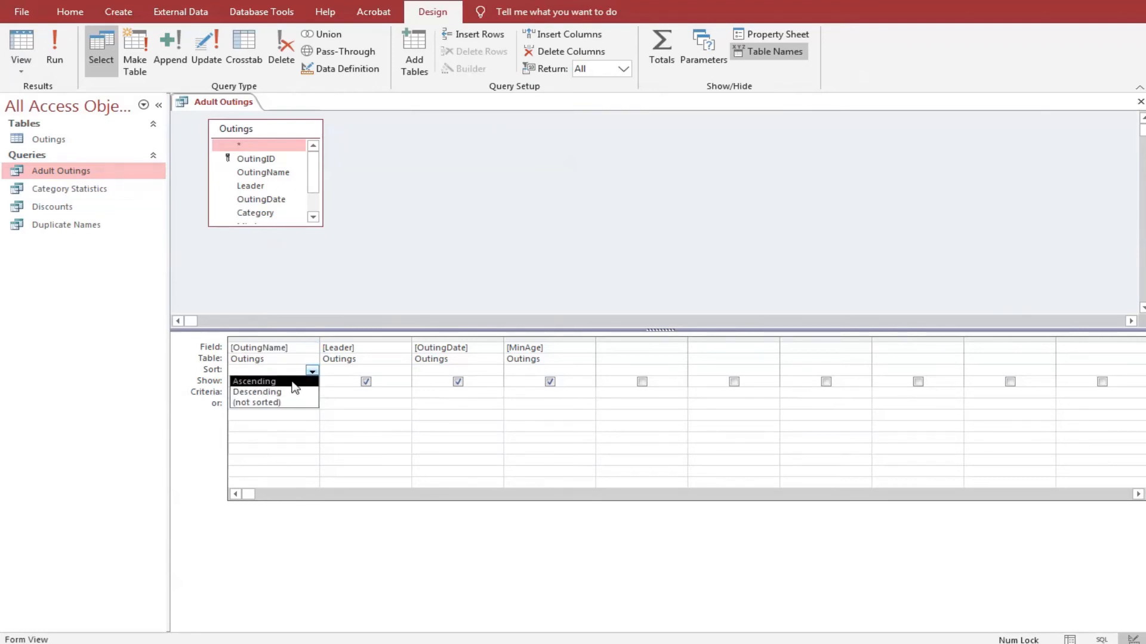
left_click(292, 383)
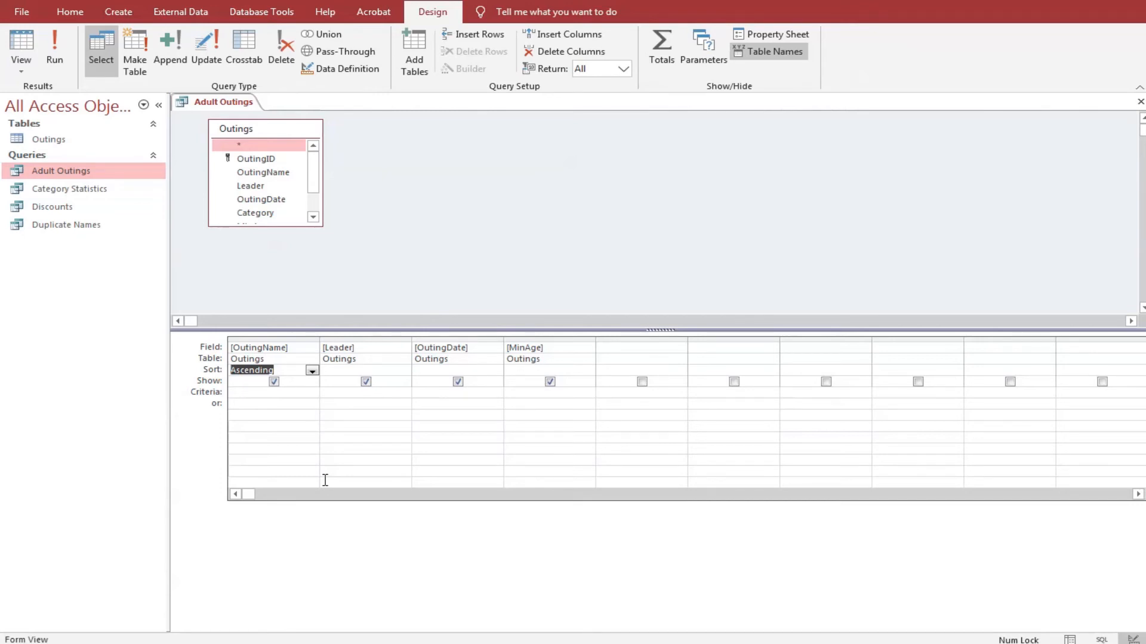
- Set the MinAge criteria to >=18 and run the Adult Outings query
left_click(533, 394)
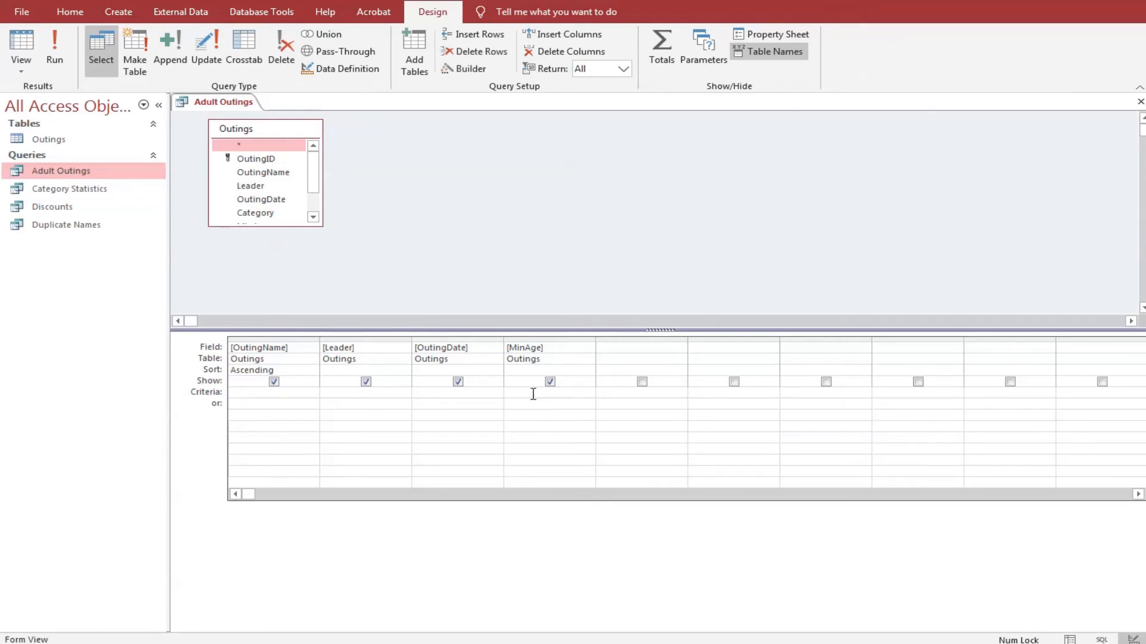
type(">=18")
left_click(60, 41)
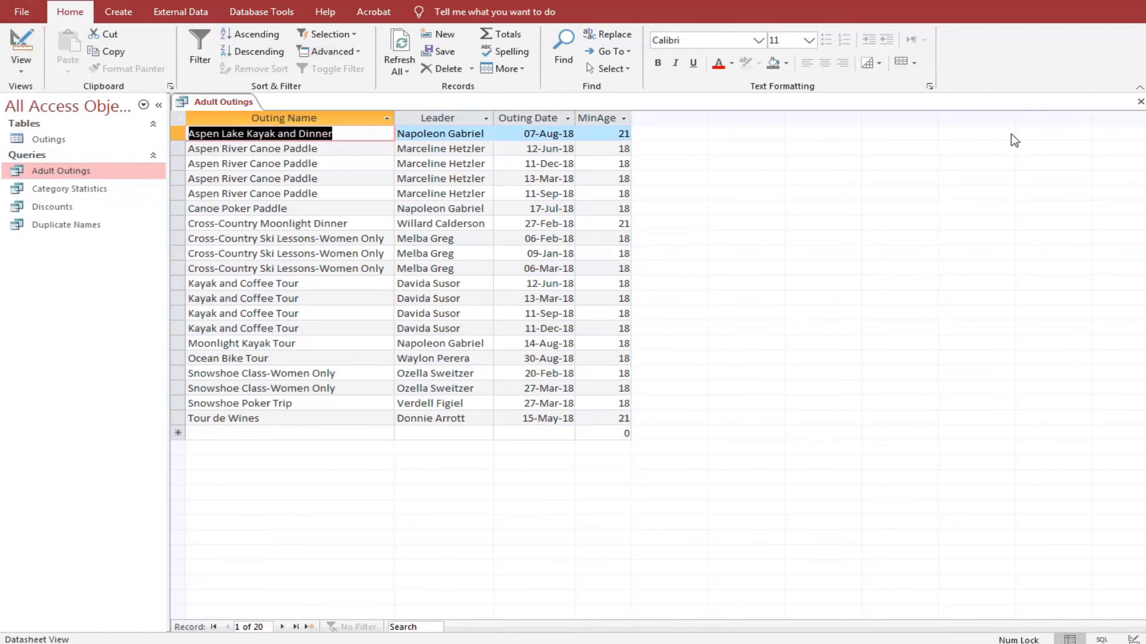
- Close the Adult Outings query and open the Category Statistics query in Design view
left_click(1138, 107)
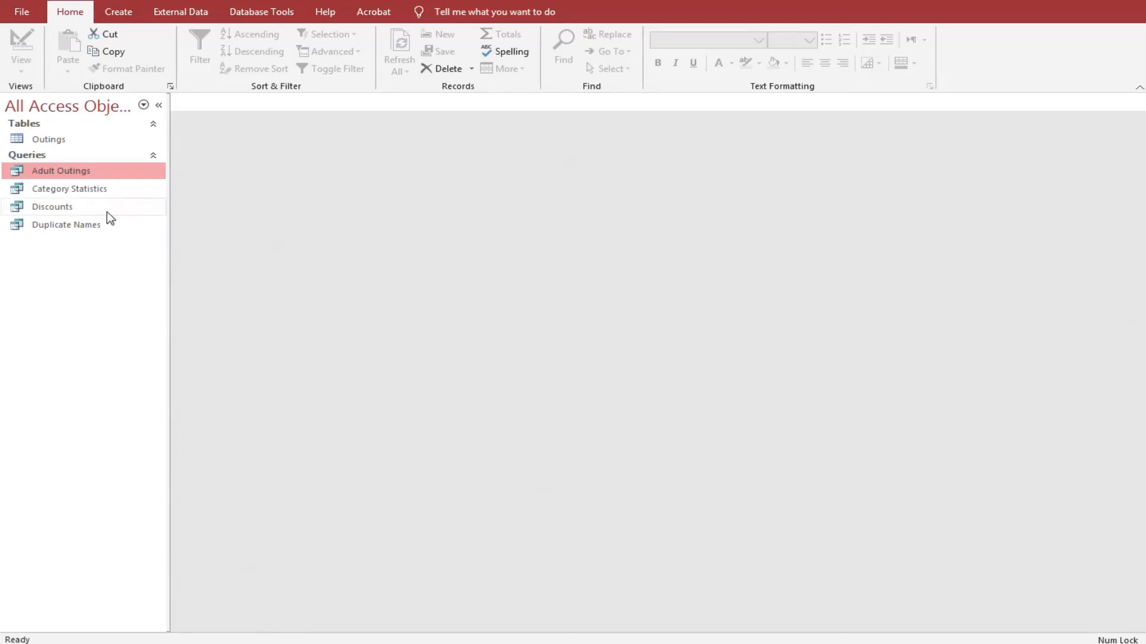
right_click(77, 191)
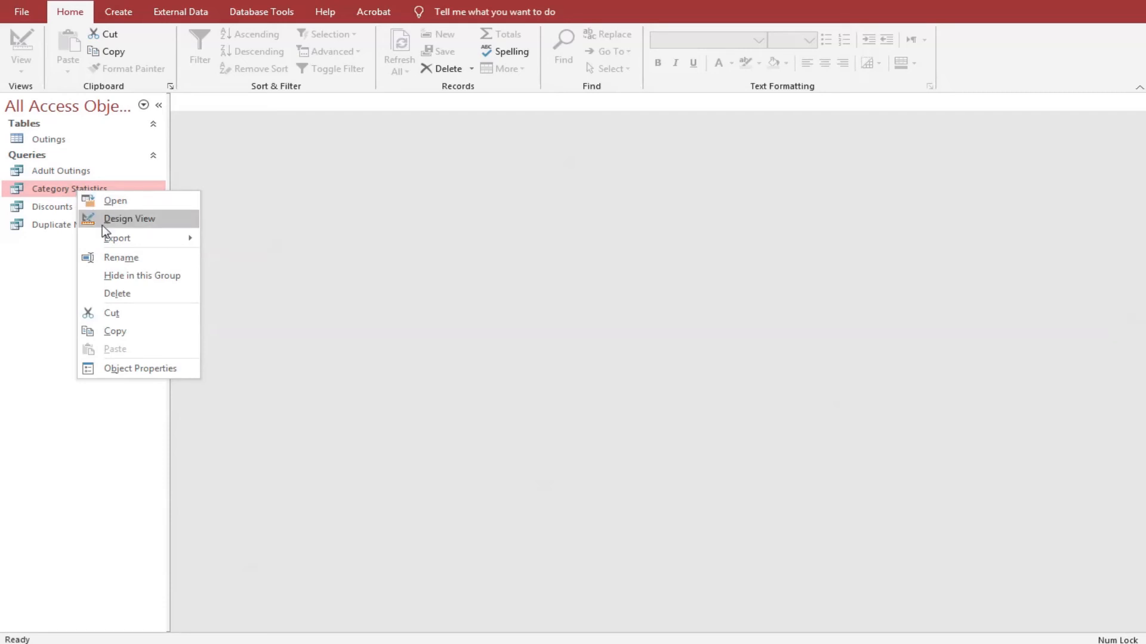
left_click(154, 219)
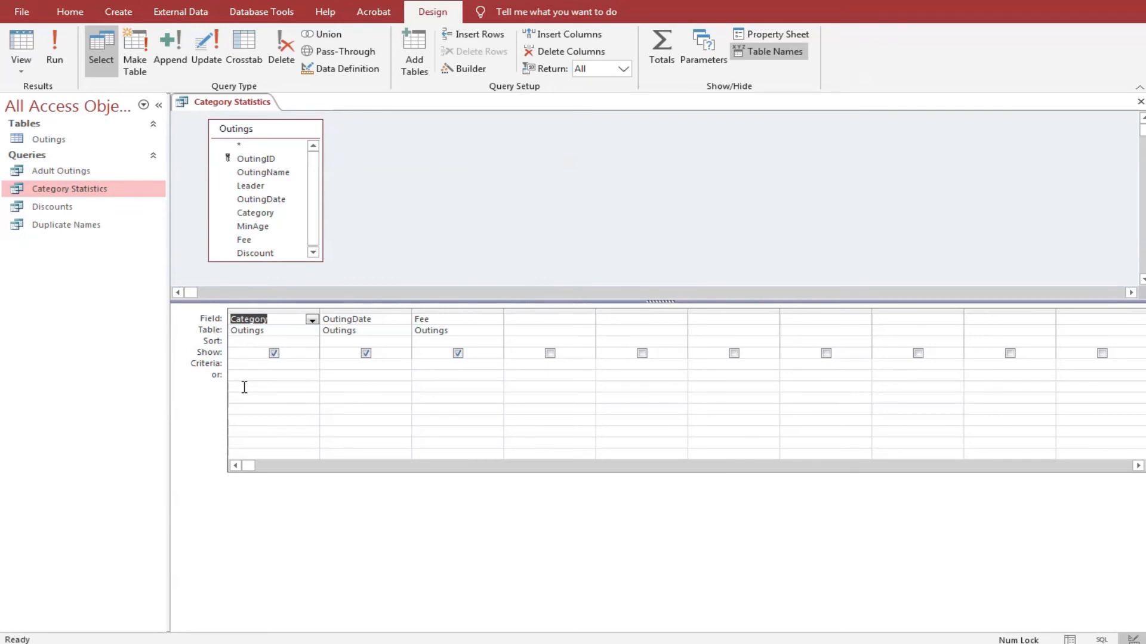
- Add the Total row to the Category Statistics query, setting OutingDate to Count and Fee to Avg
left_click(664, 46)
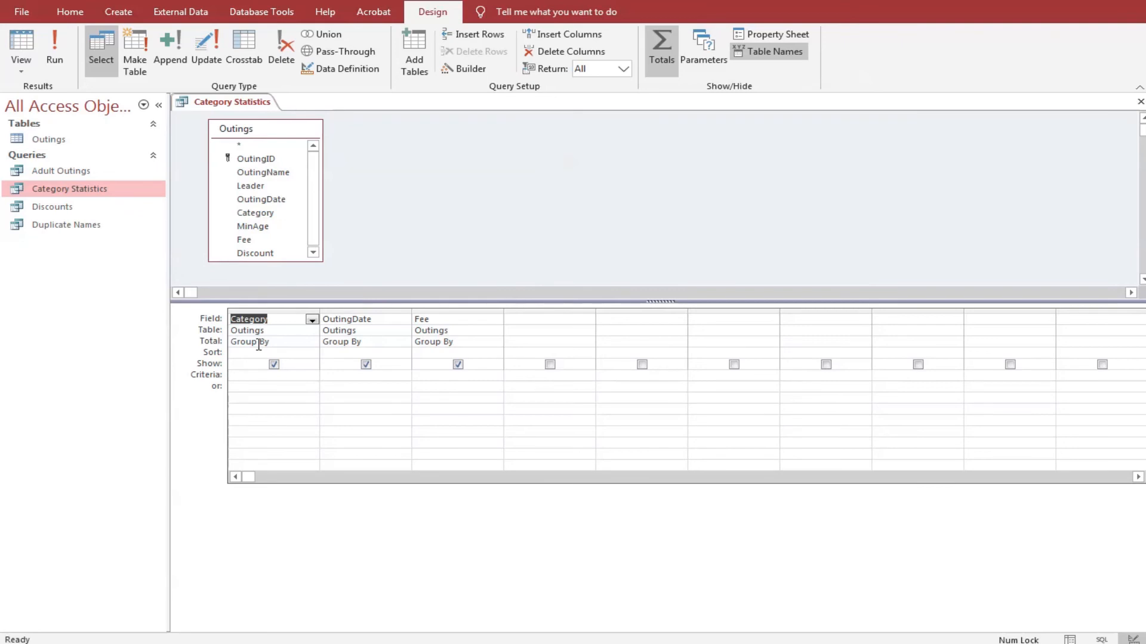
left_click(394, 343)
left_click(404, 344)
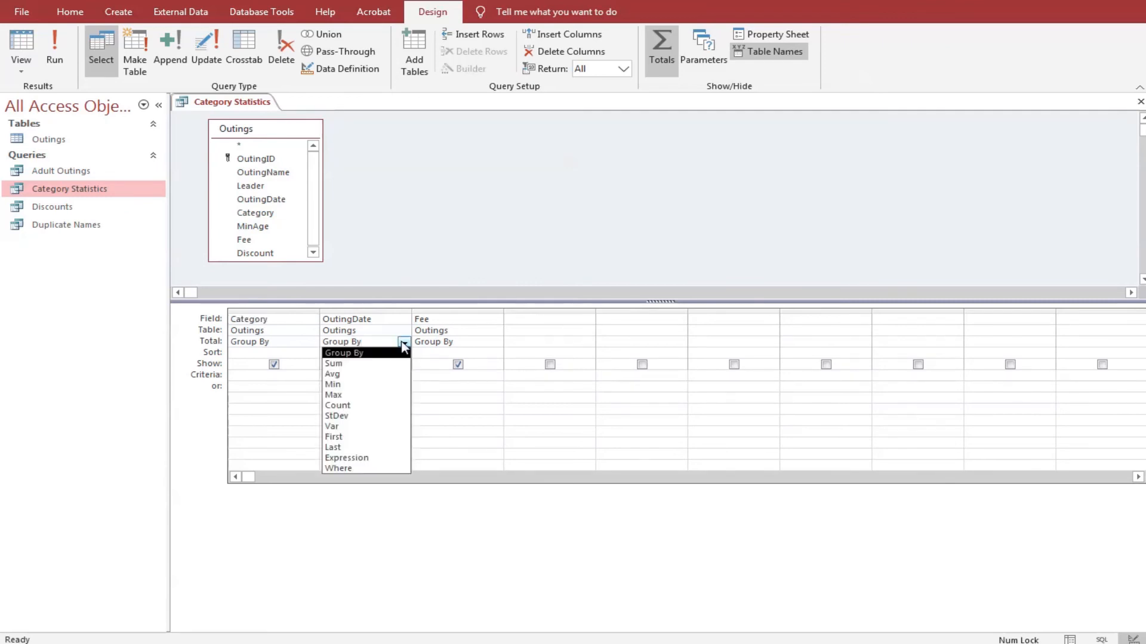
left_click(372, 404)
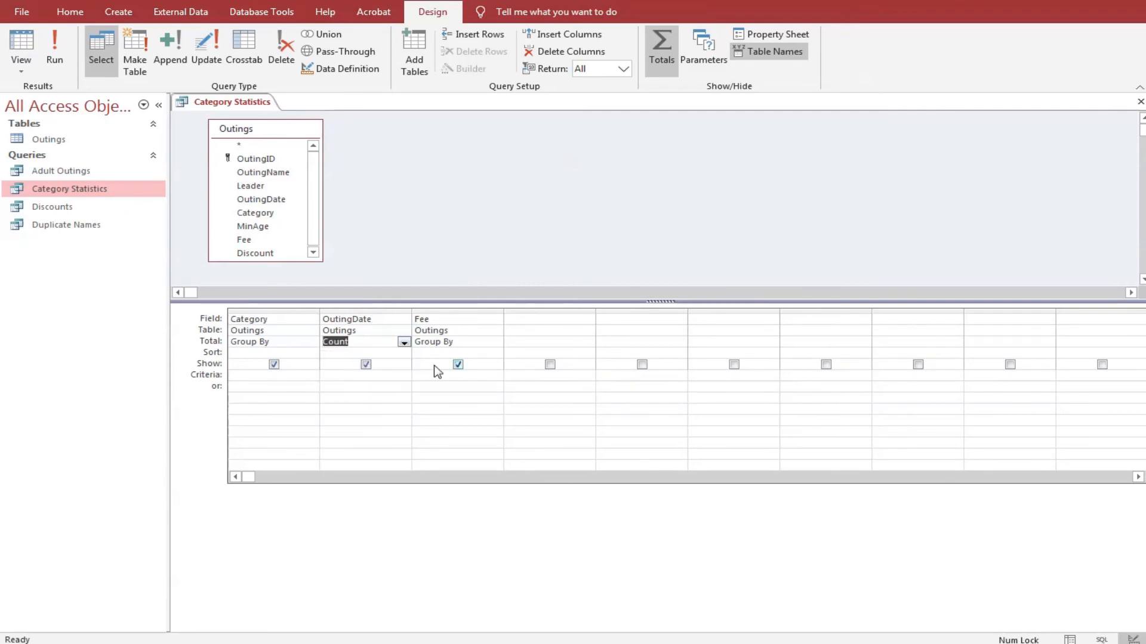
left_click(469, 344)
left_click(495, 343)
left_click(471, 380)
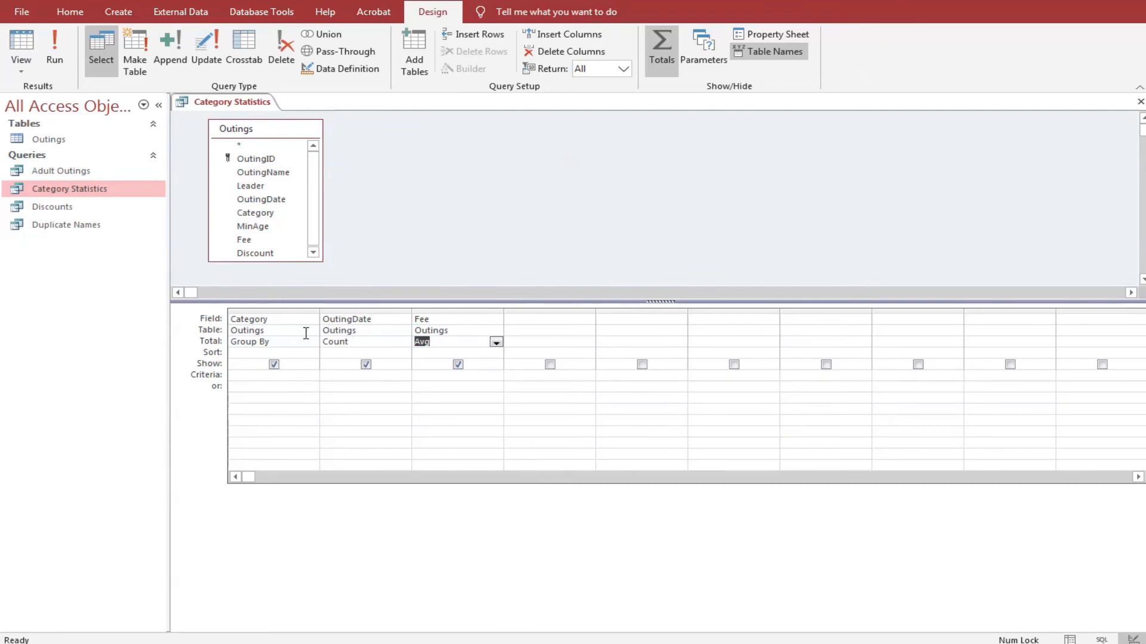
- Set the caption of the OutingDate field to Number of Outings in its field properties
left_click(341, 321)
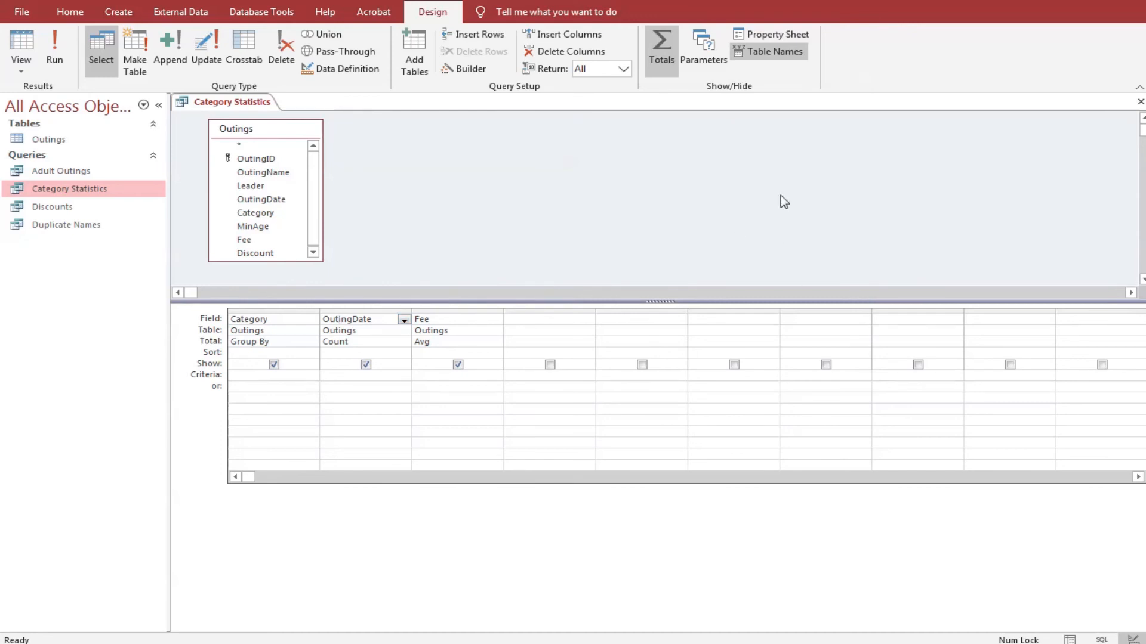
left_click(764, 37)
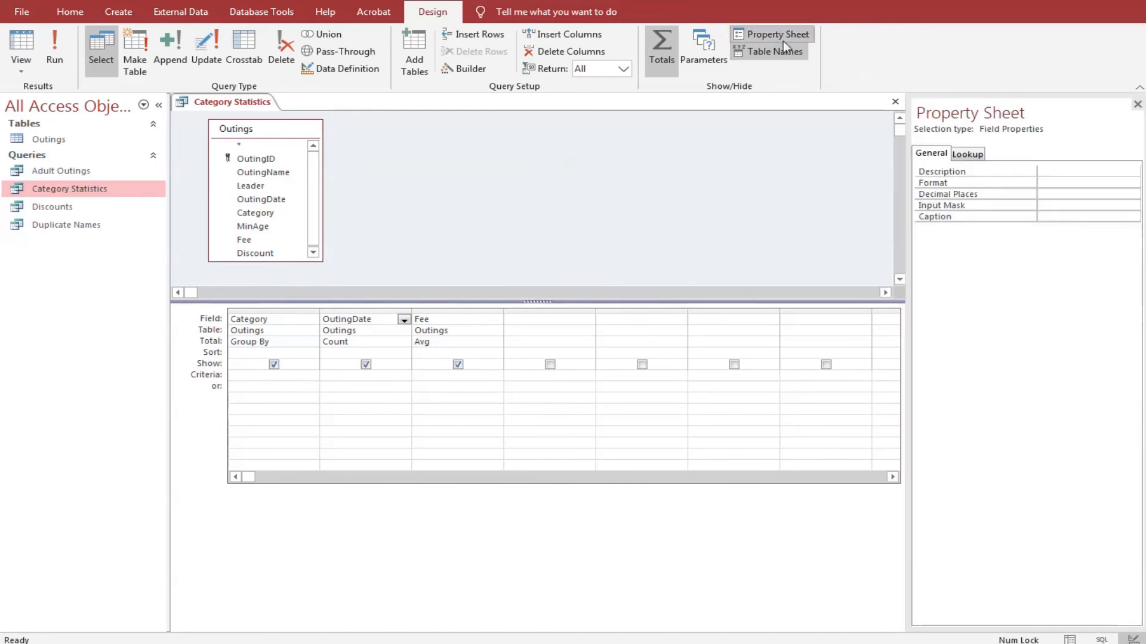
left_click(1043, 218)
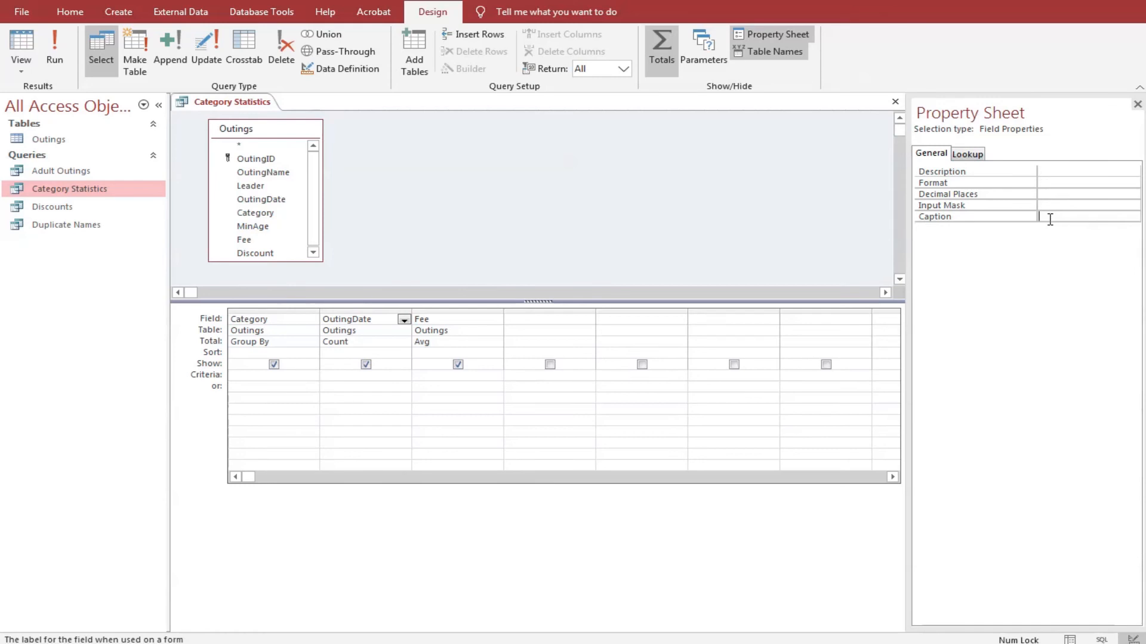
type("Number of Outings")
- Give the Fee field the caption Average Fee and the Currency format
left_click(451, 320)
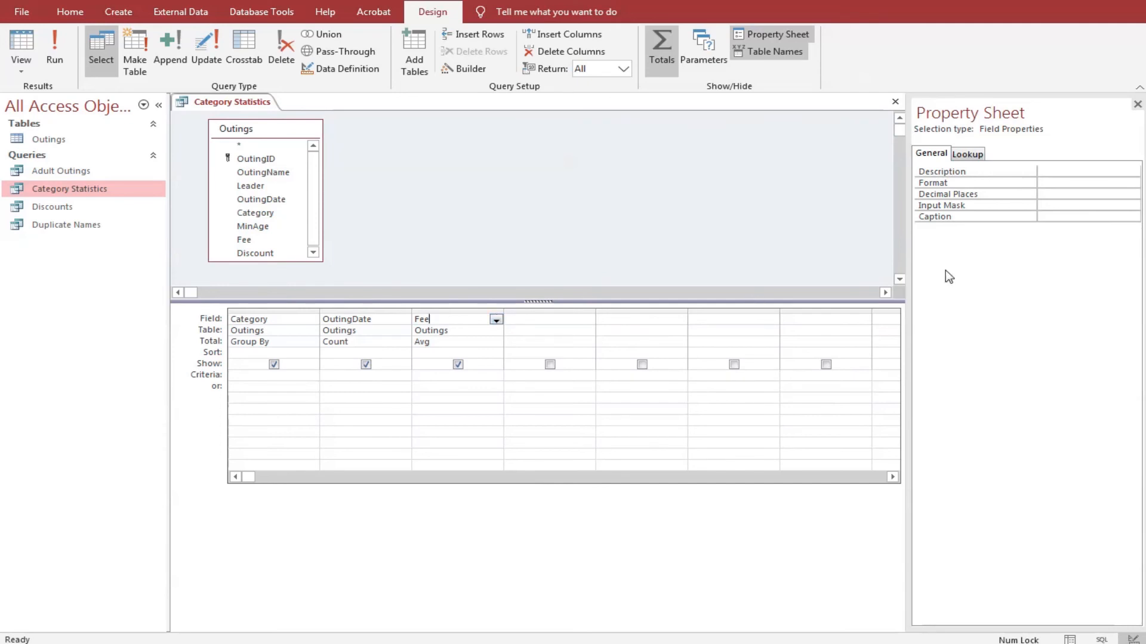
left_click(1042, 217)
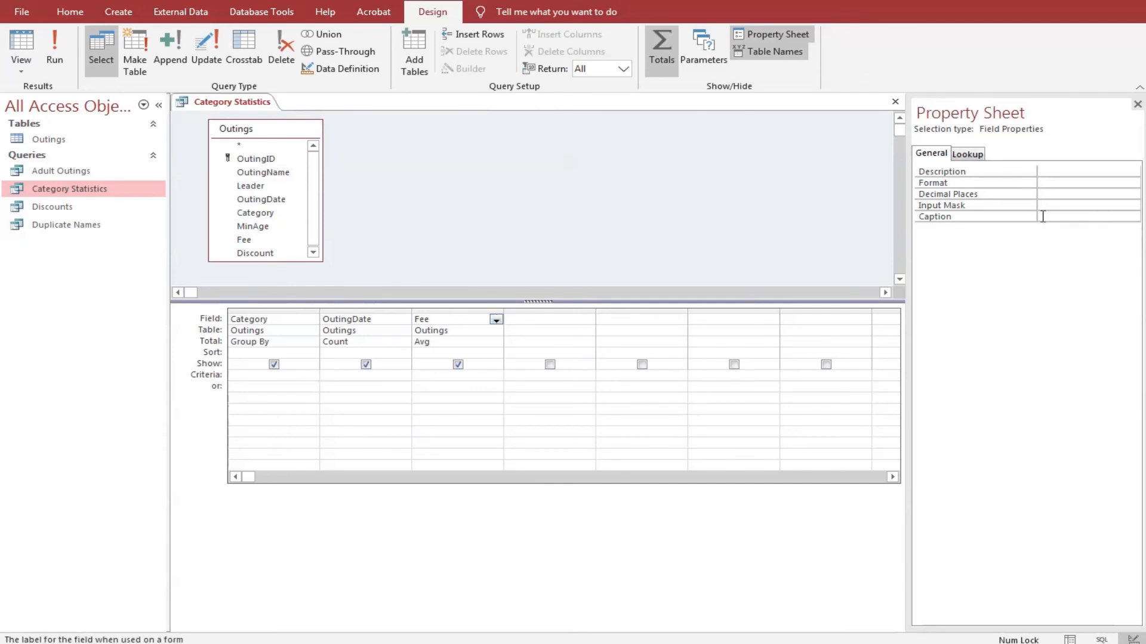
type("Average Fee")
left_click(1053, 183)
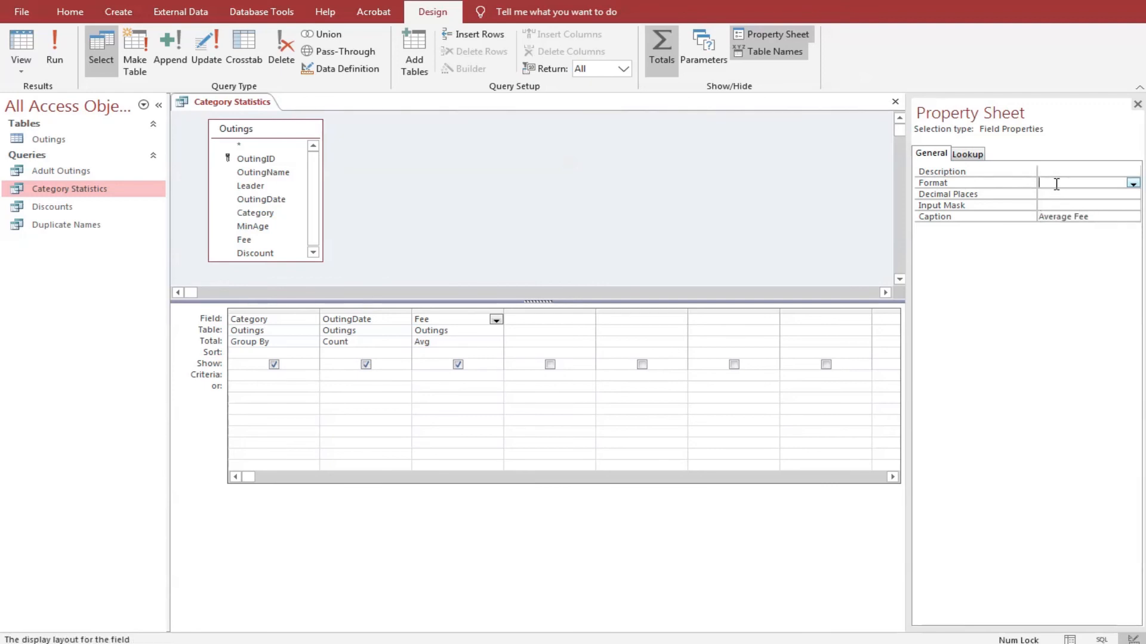
left_click(1133, 184)
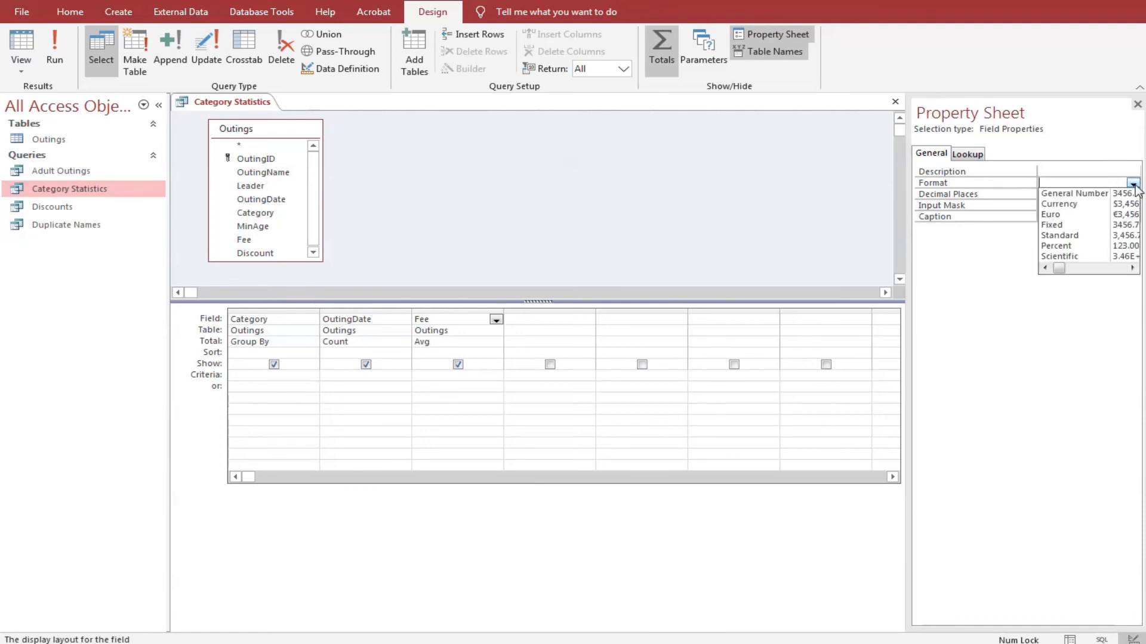
left_click(1077, 204)
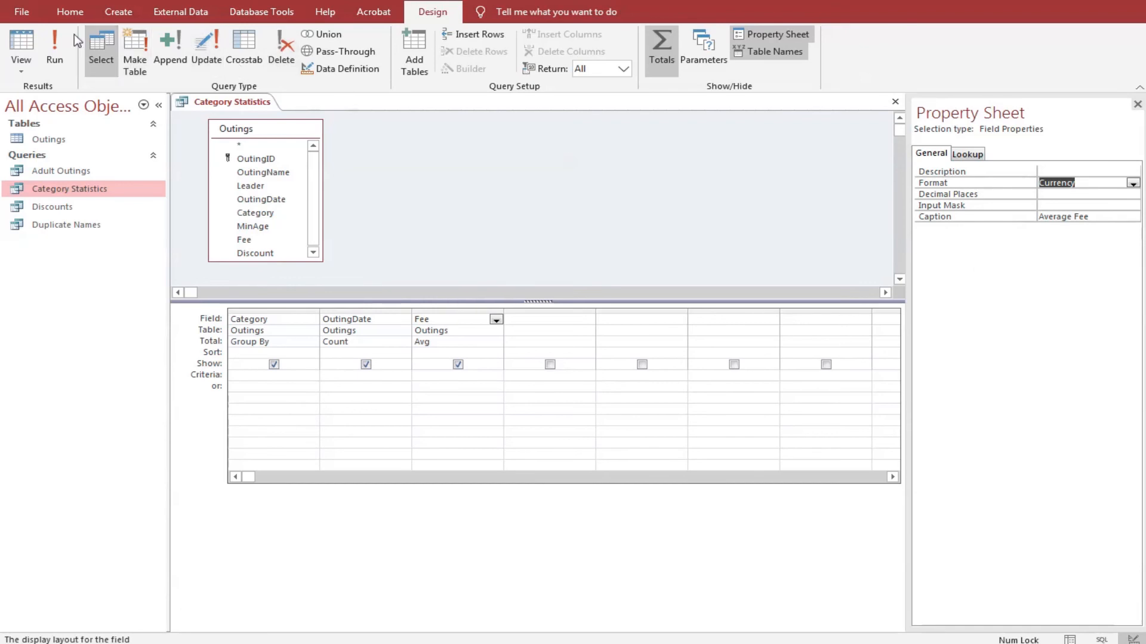
- Run the Category Statistics query and best-fit the width of all its columns, closing the query when done
left_click(57, 37)
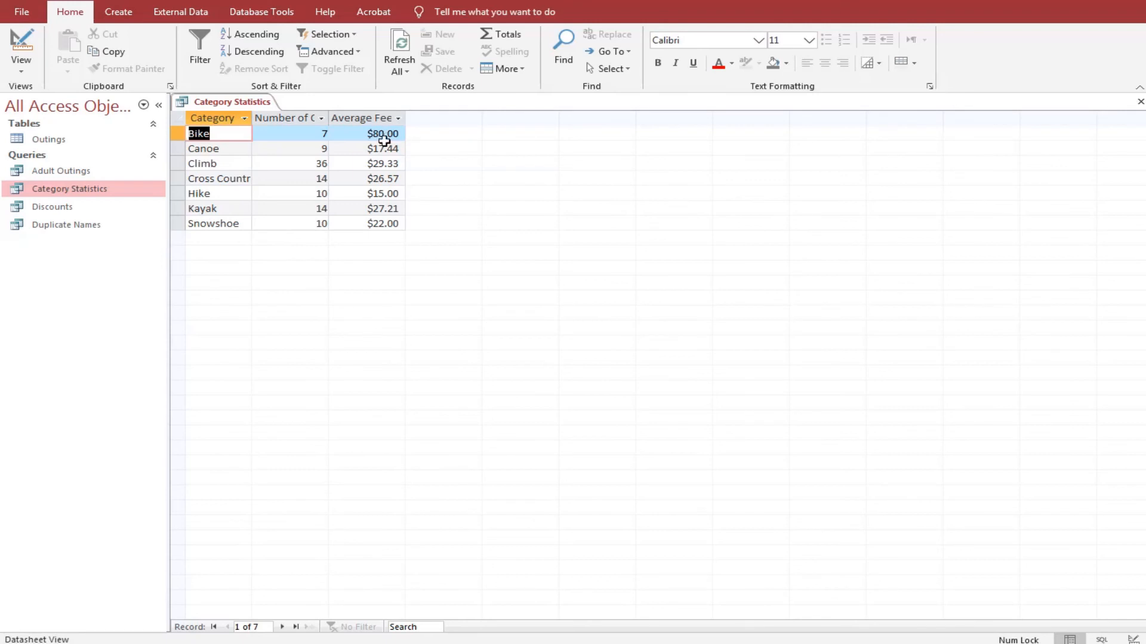
key("ctrl+a")
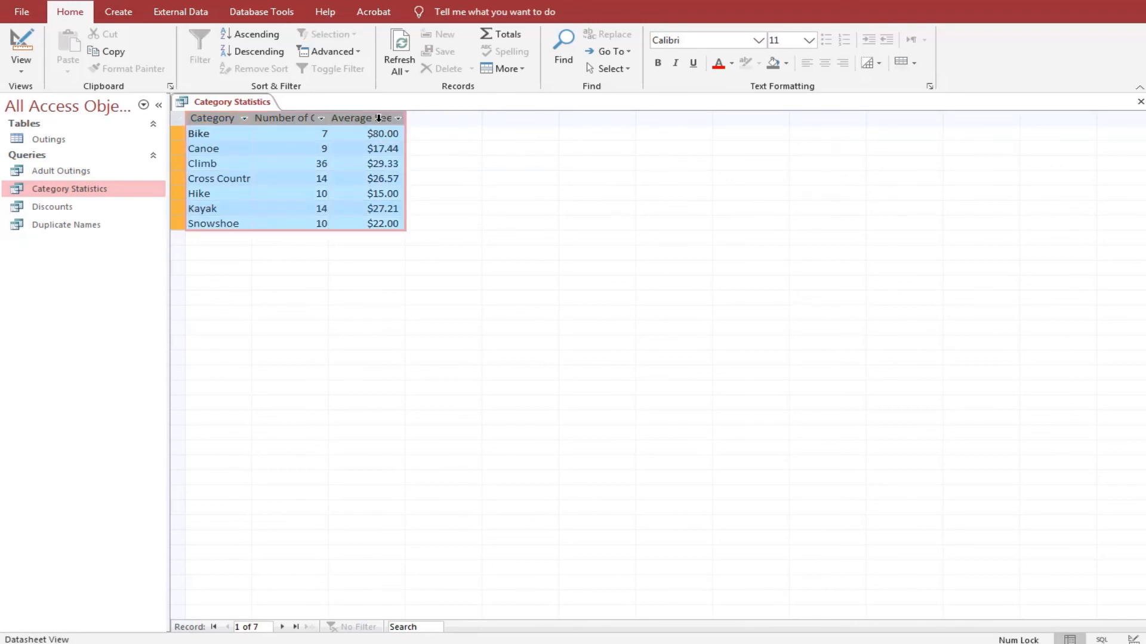
right_click(378, 118)
left_click(428, 199)
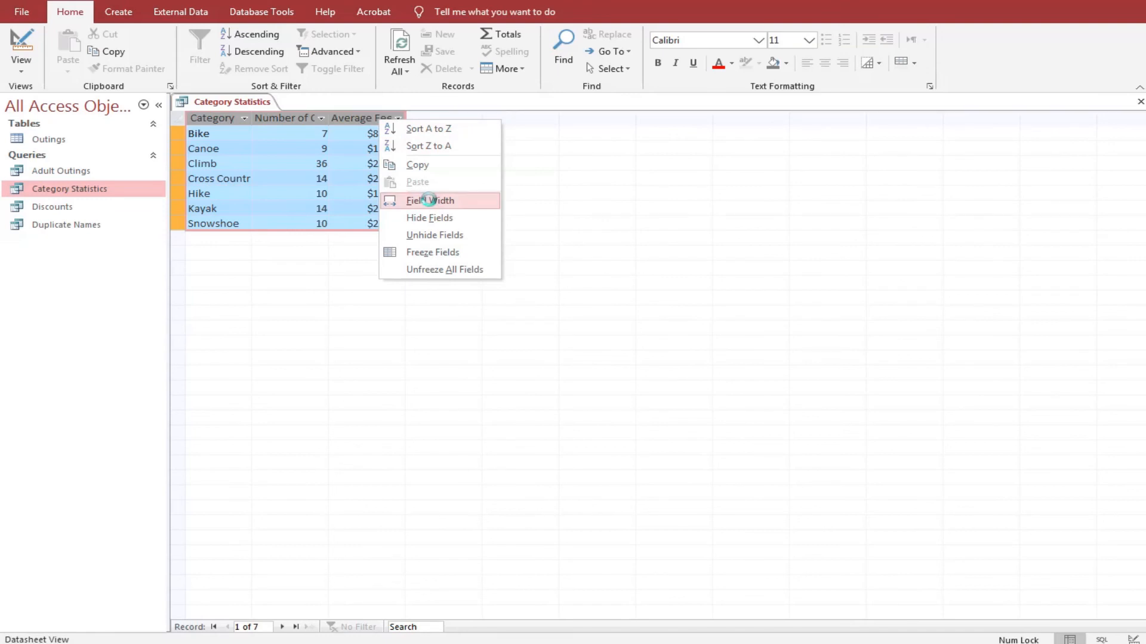
left_click(653, 251)
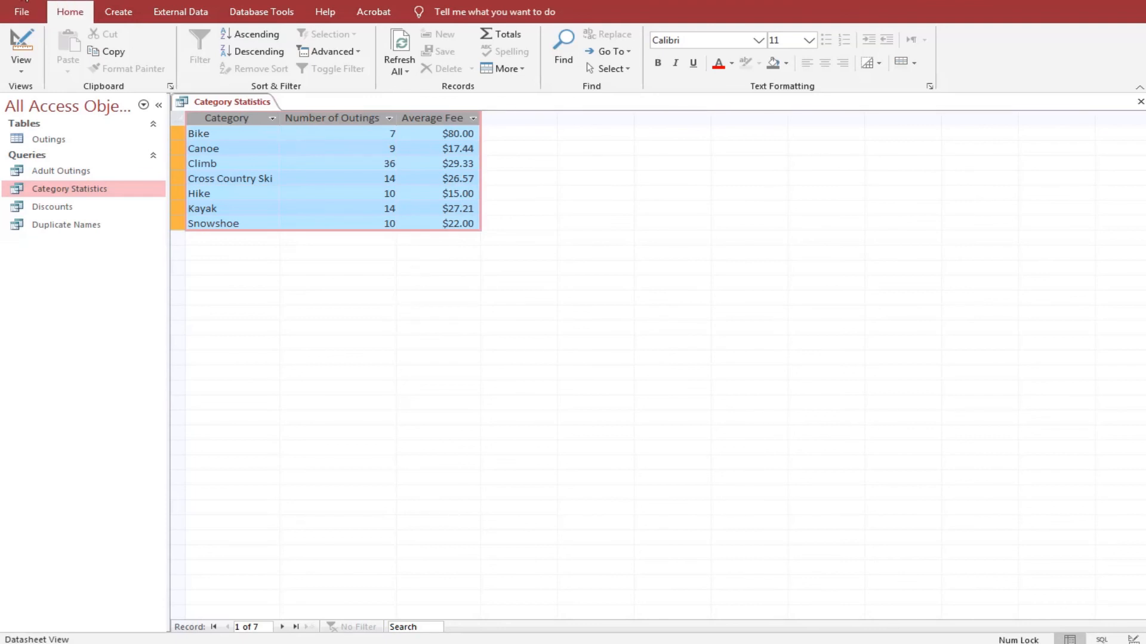
left_click(1141, 103)
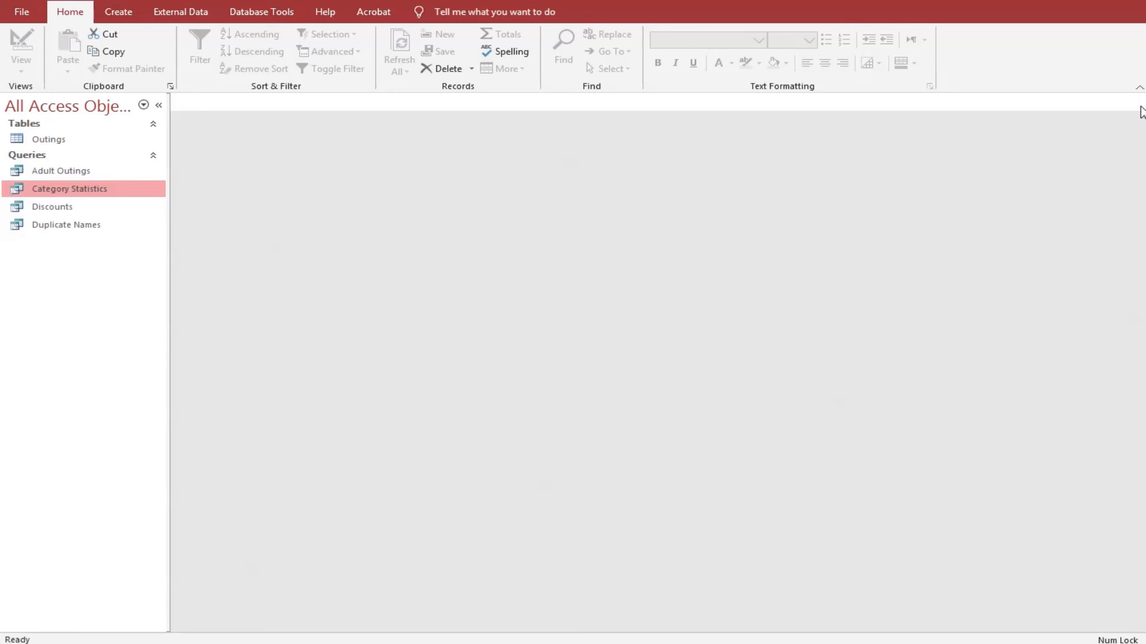
- In the Duplicate Names query's design, set the Leader criteria to a Like pattern with the leader's partial name and a trailing * wildcard, and run it
right_click(81, 230)
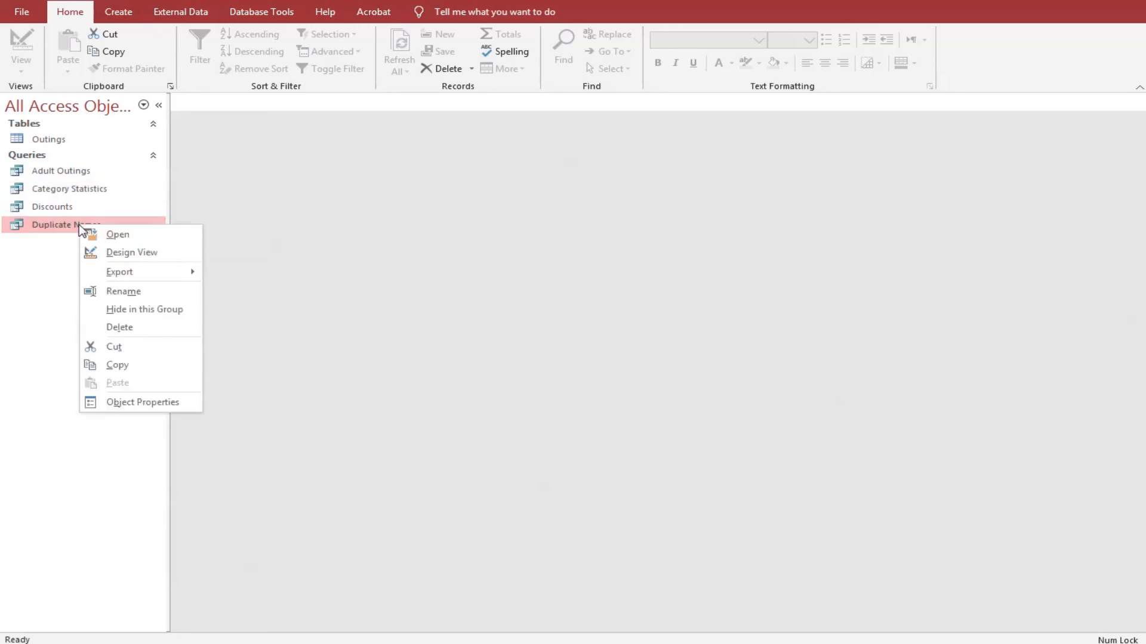
left_click(151, 257)
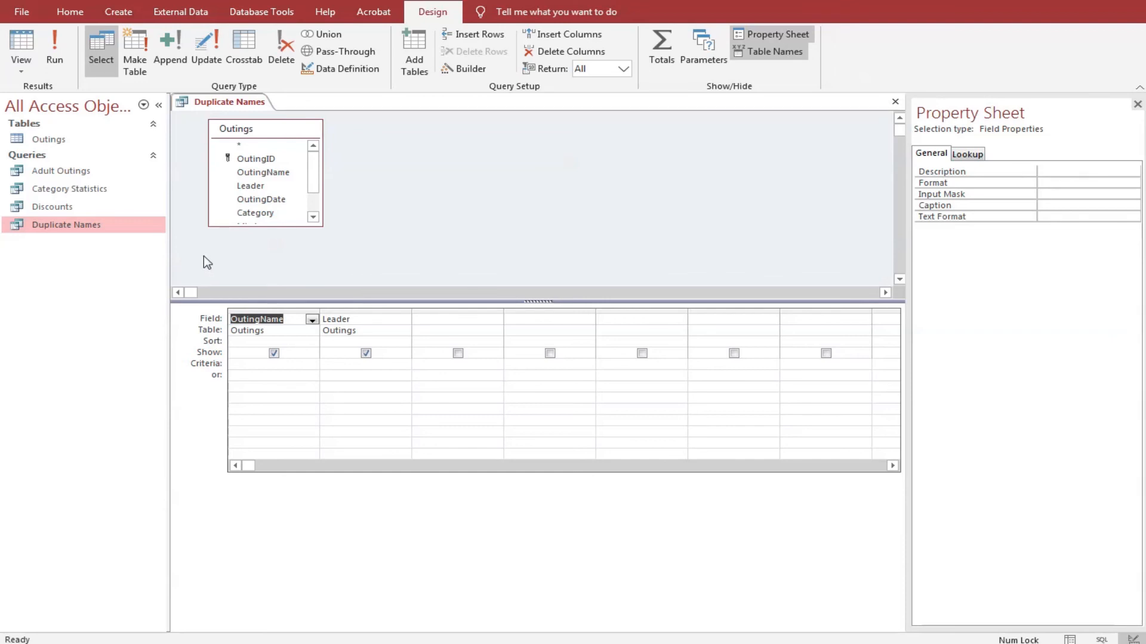
left_click(355, 363)
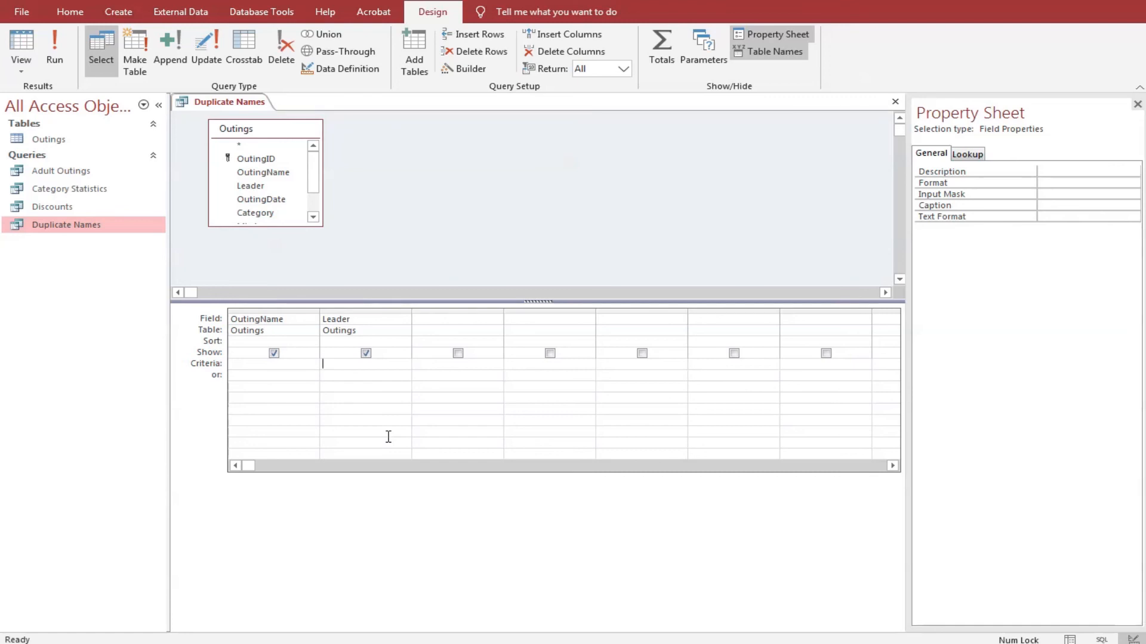
type("Like \"Alec Kil*")
key("Tab")
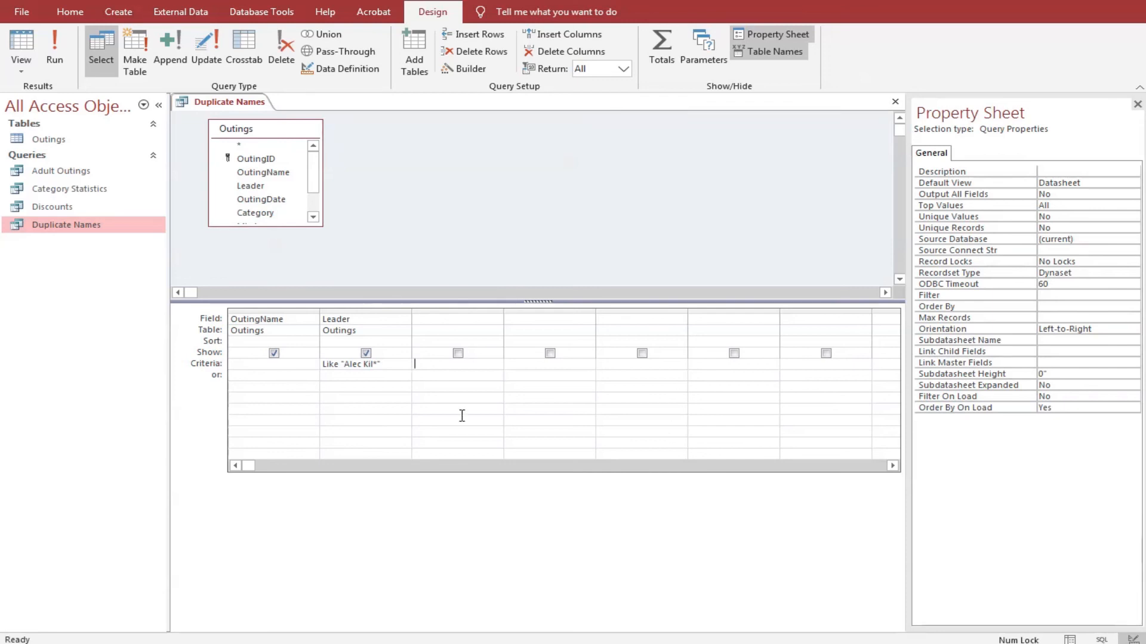
left_click(57, 48)
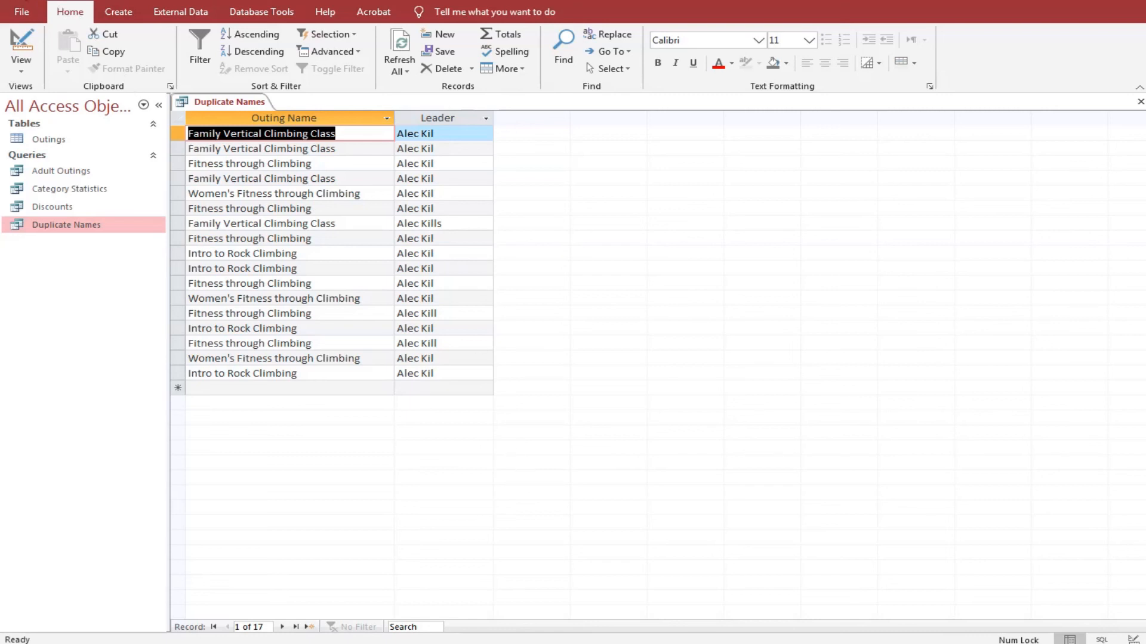
left_click(1139, 102)
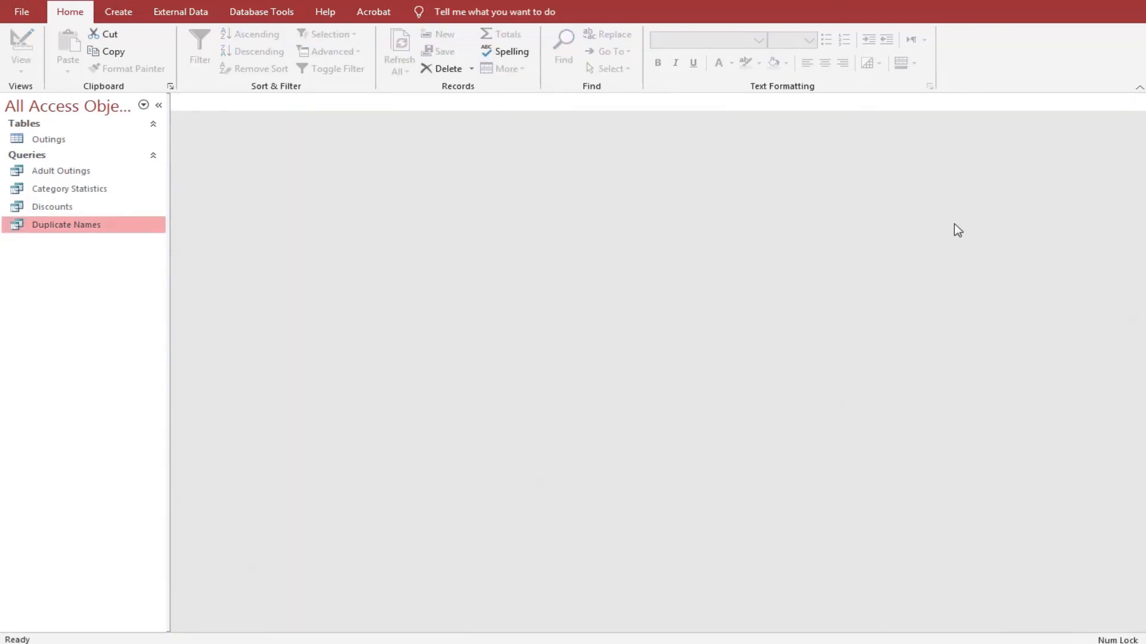